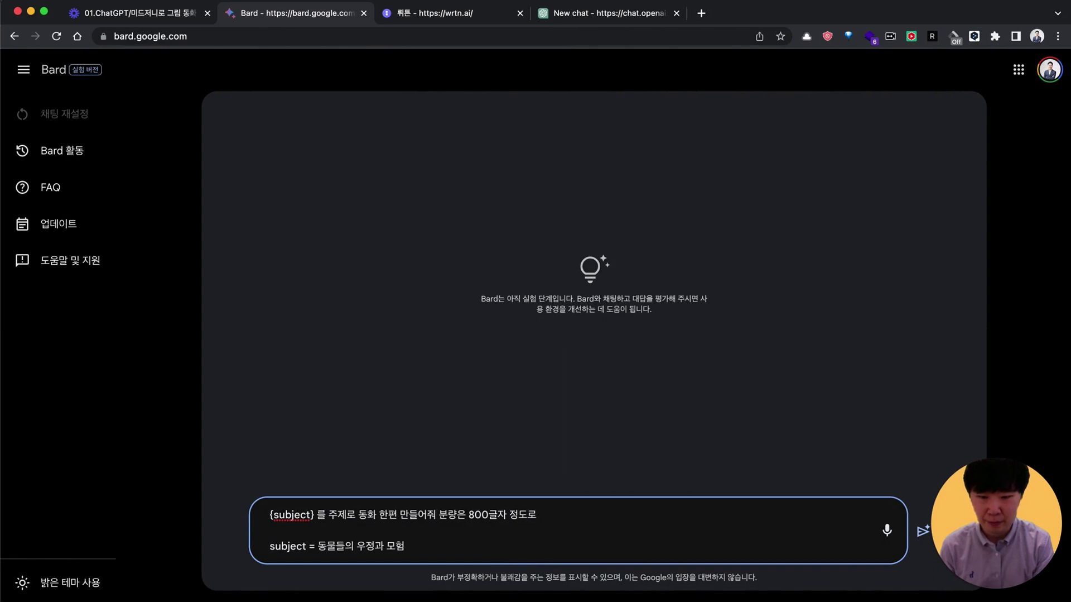
Submit the prepared fairy-tale prompt to Bard and read through the generated story.
key(Return)
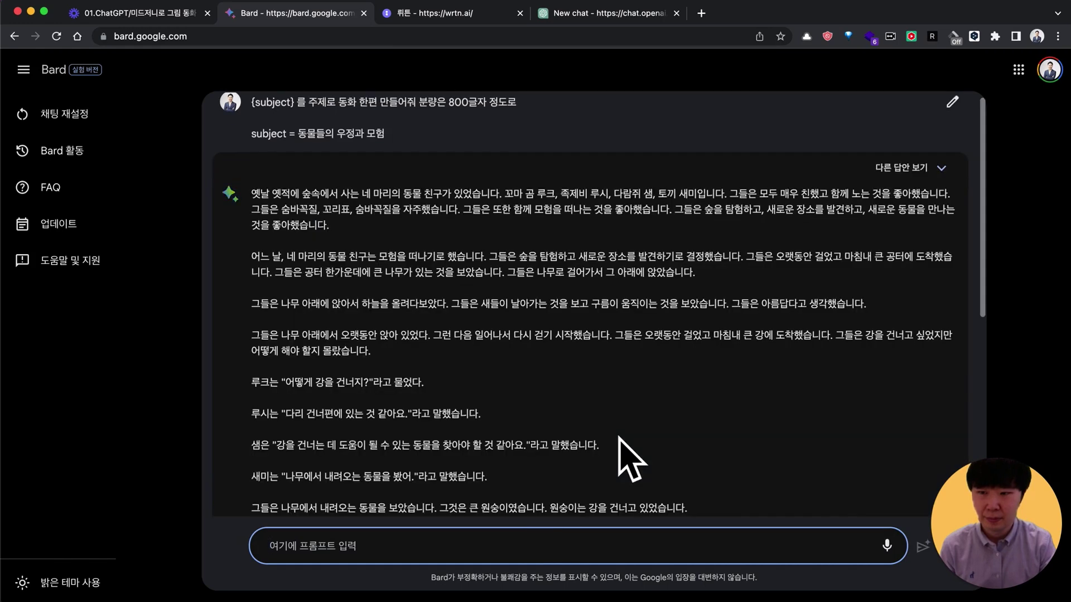
scroll(629, 456, down, 4)
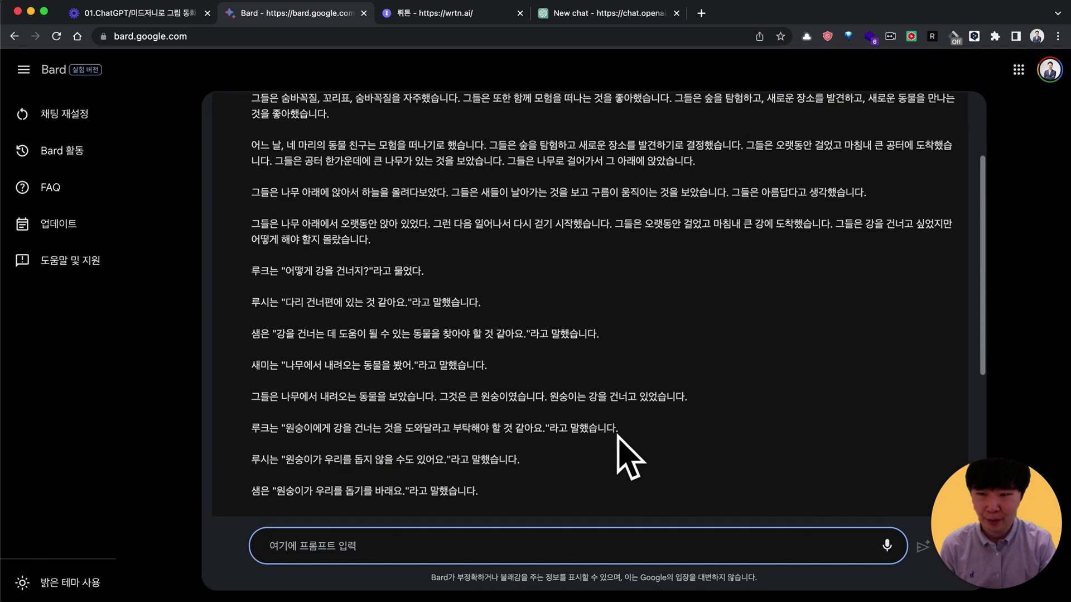
scroll(619, 457, up, 2)
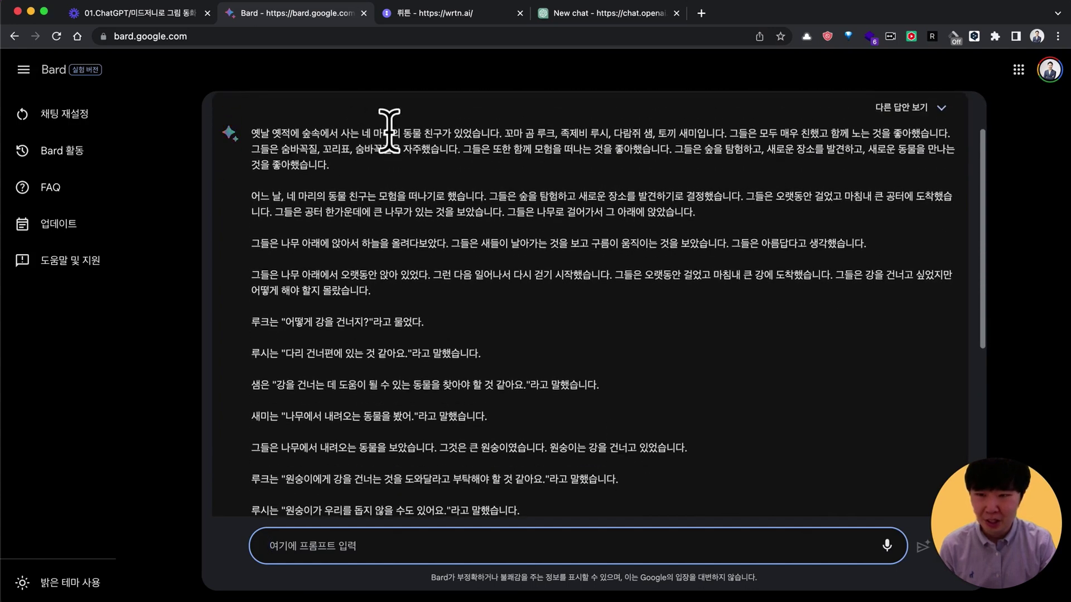
scroll(459, 147, down, 4)
scroll(488, 402, down, 8)
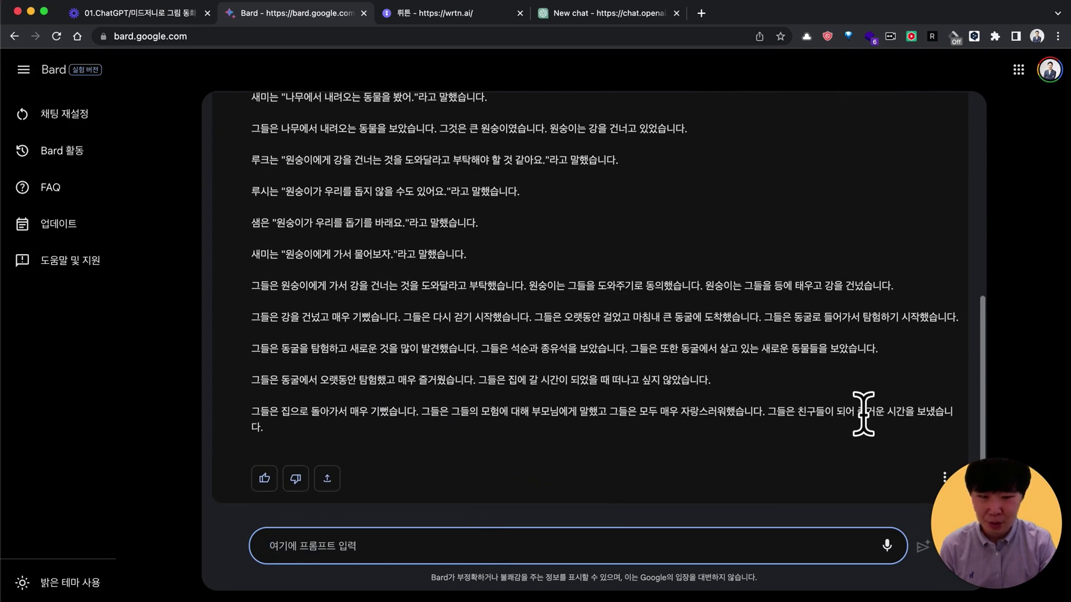
scroll(760, 413, up, 14)
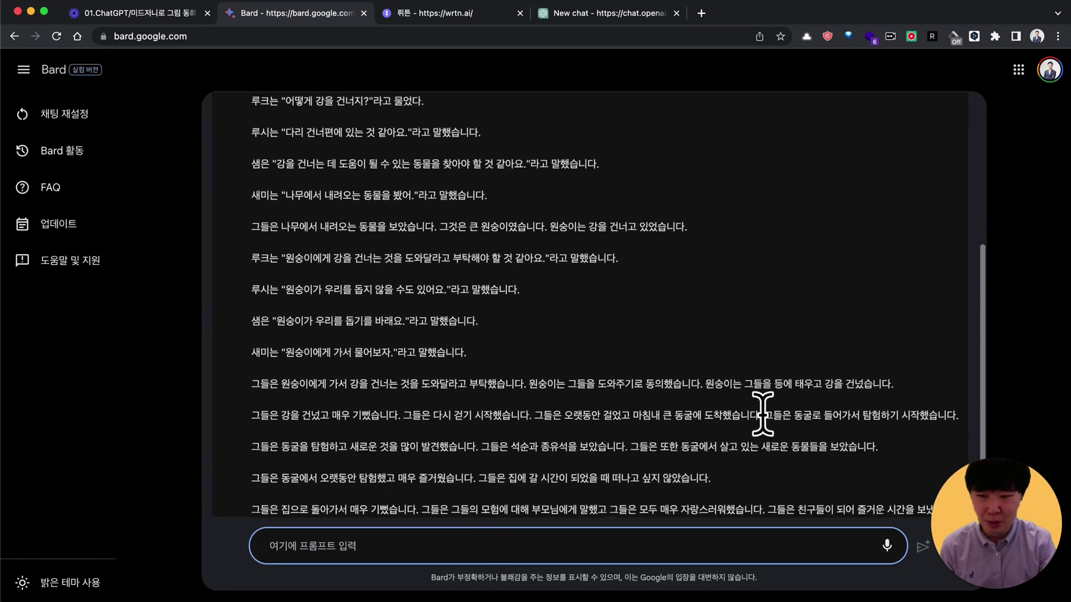
scroll(762, 413, down, 7)
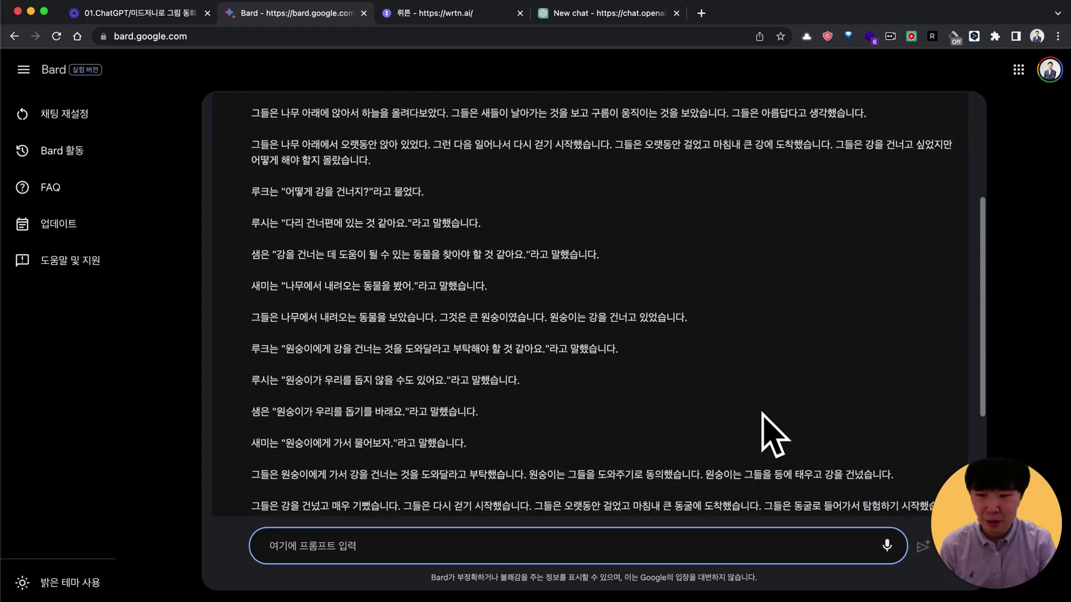
scroll(764, 435, up, 7)
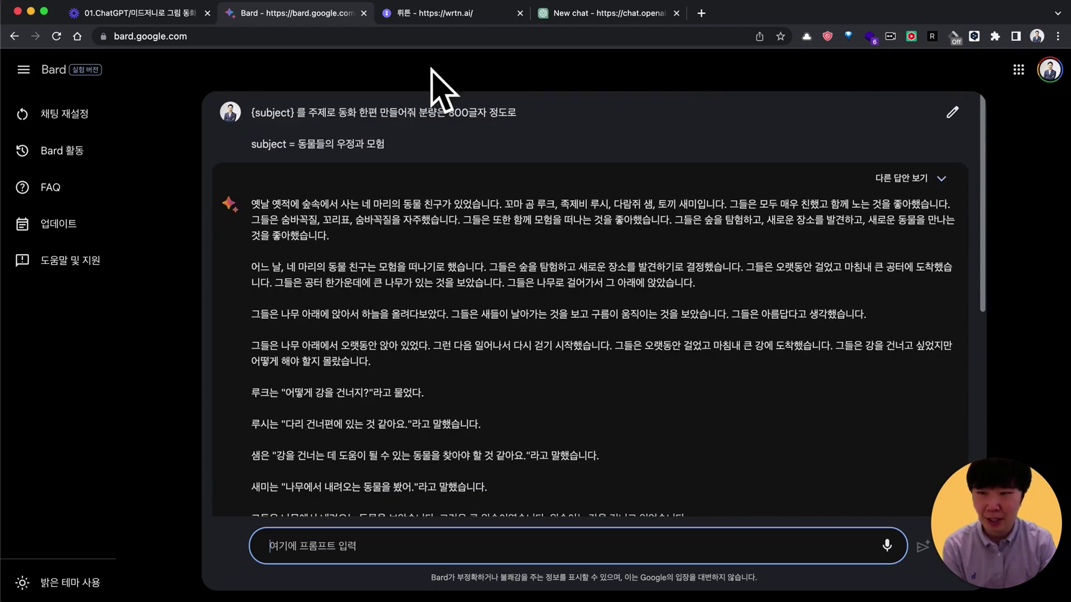
Switch to wrtn and enter "{subject} 를 주제로 동화 한편 만들어줘 분량은 800글자 정도로" and "subject = 동물들의 우정과 모험", removing the extra blank line.
click(441, 15)
click(507, 511)
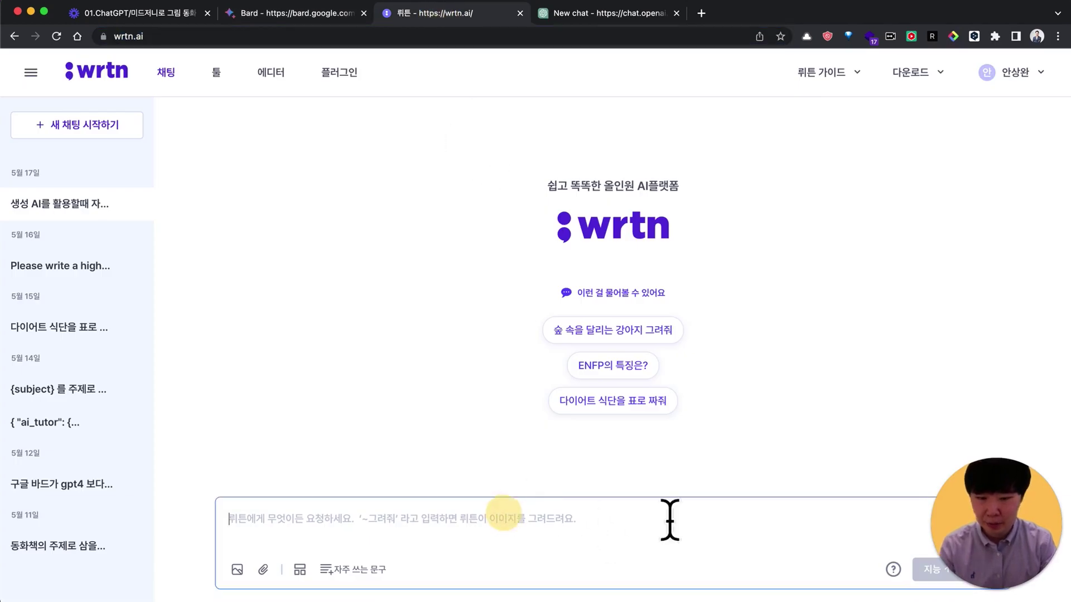
drag(1023, 525, 72, 516)
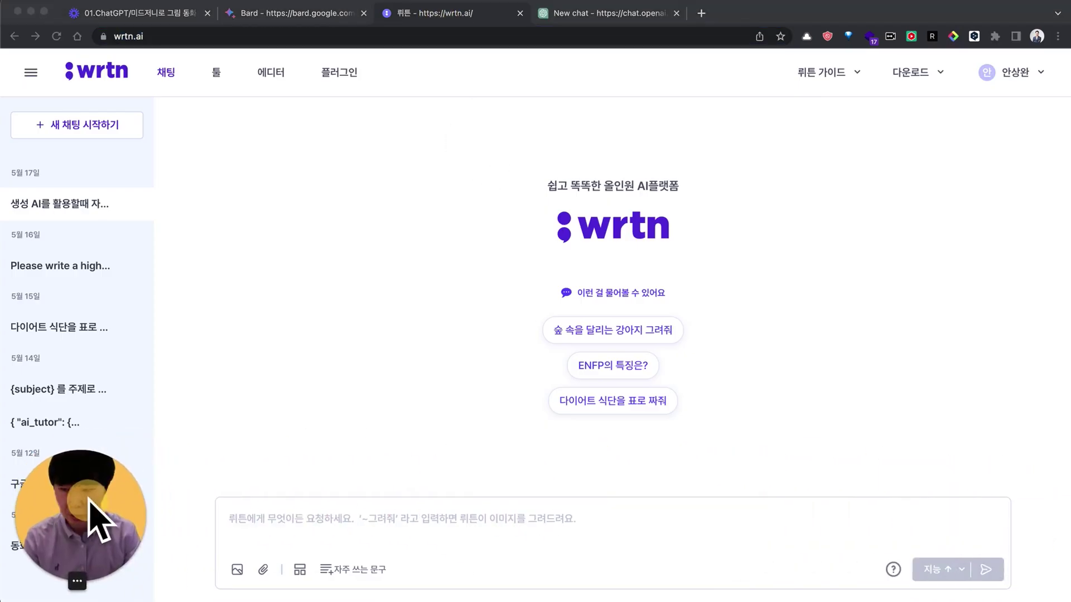
click(396, 513)
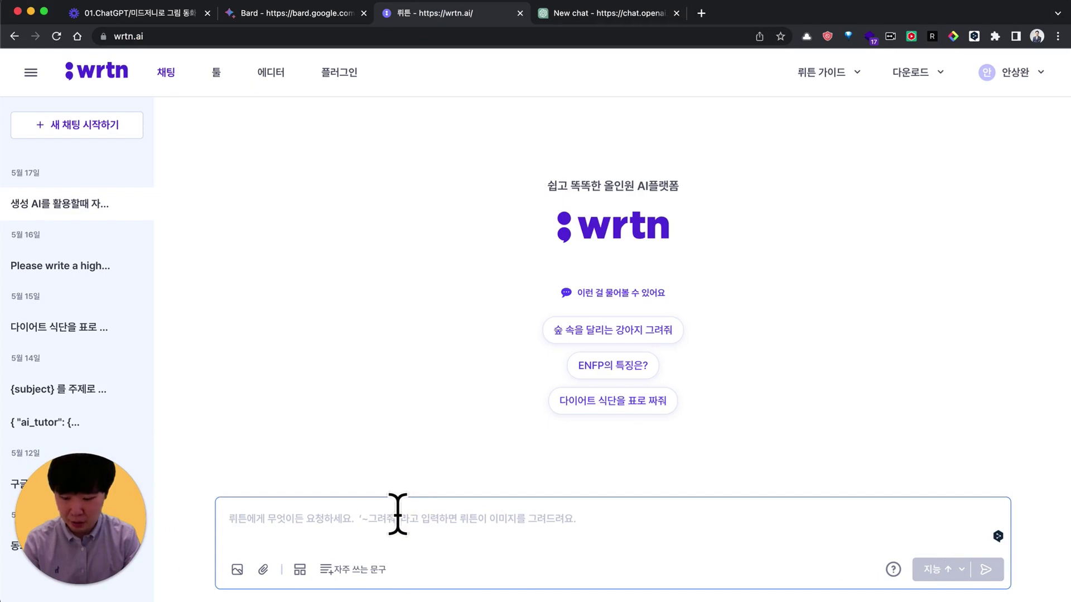
text({subject} 를 주제로 동화 한편 만들어줘 분량은 800글자 정도로   subject = 동물들의 우정과 모험)
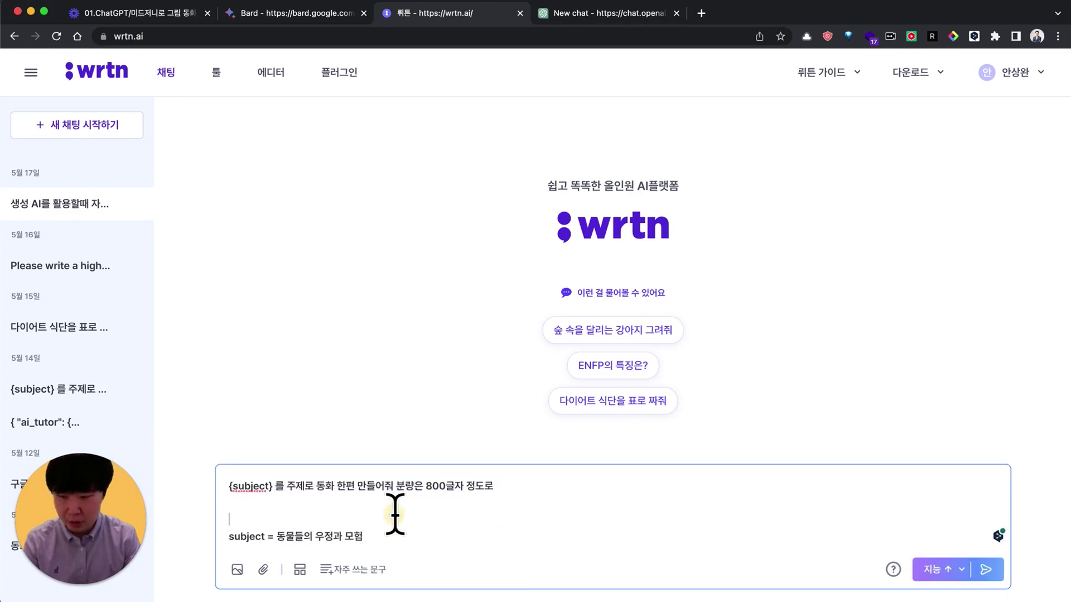
key(BackSpace)
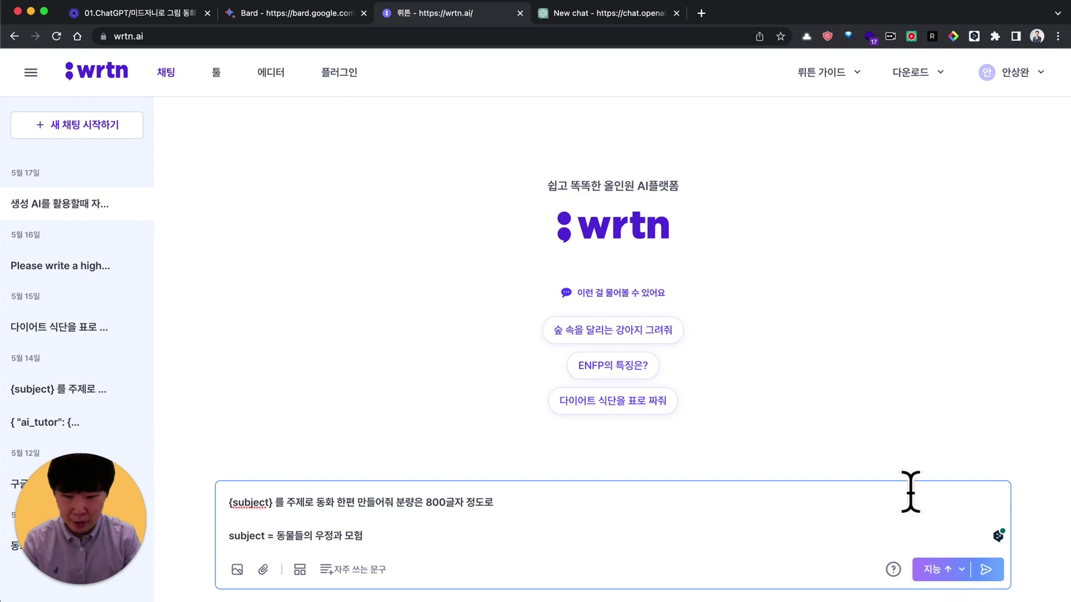
Try the model options for the prompt, alternating between 속도 (GPT-3.5) and 지능 (GPT-4).
click(955, 568)
click(957, 565)
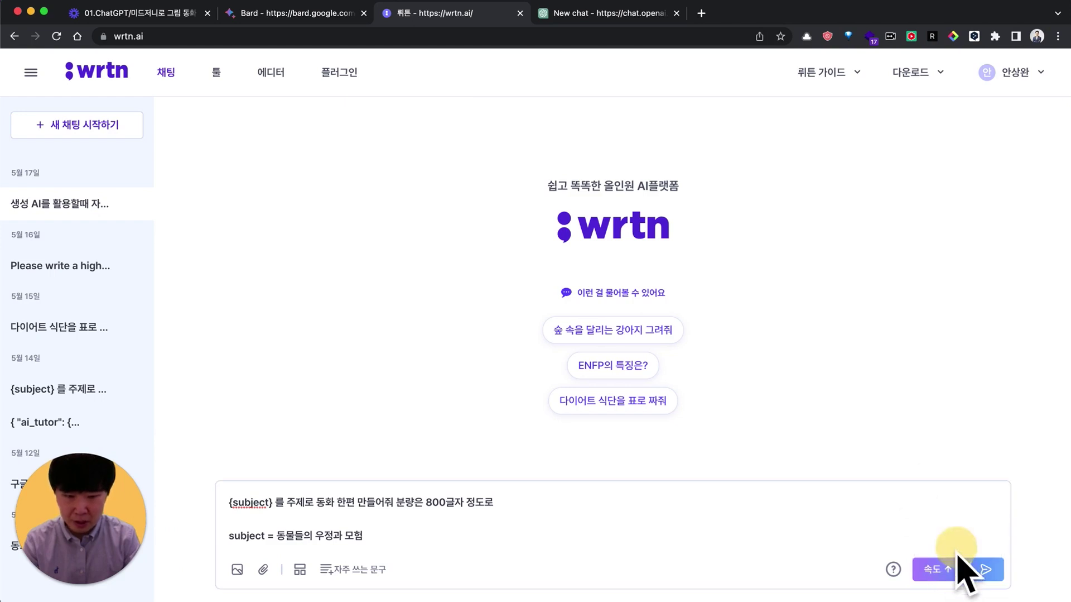
click(958, 565)
click(954, 519)
click(954, 569)
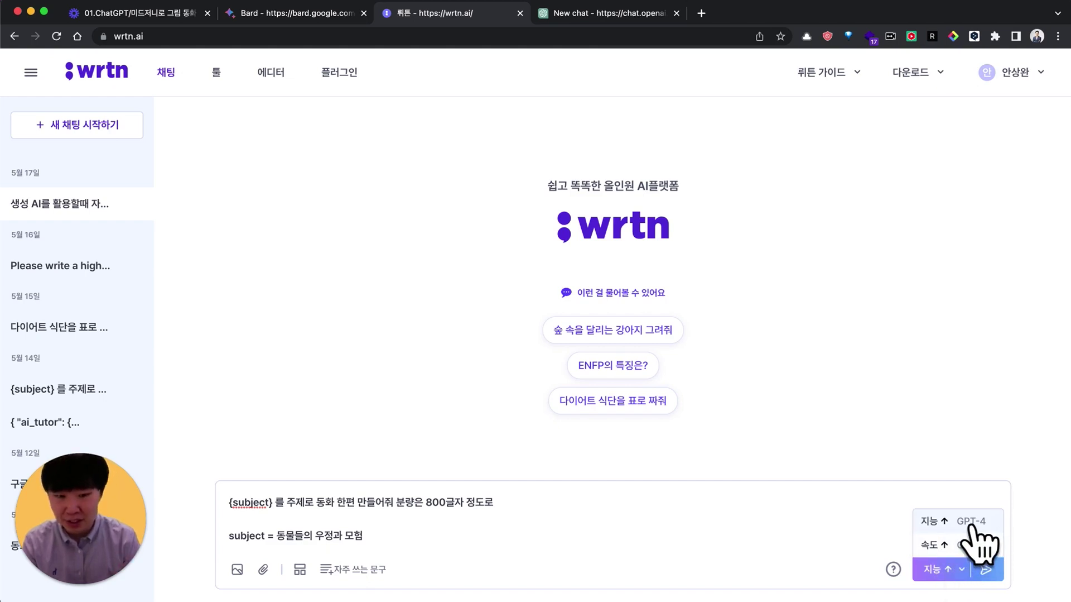
click(955, 544)
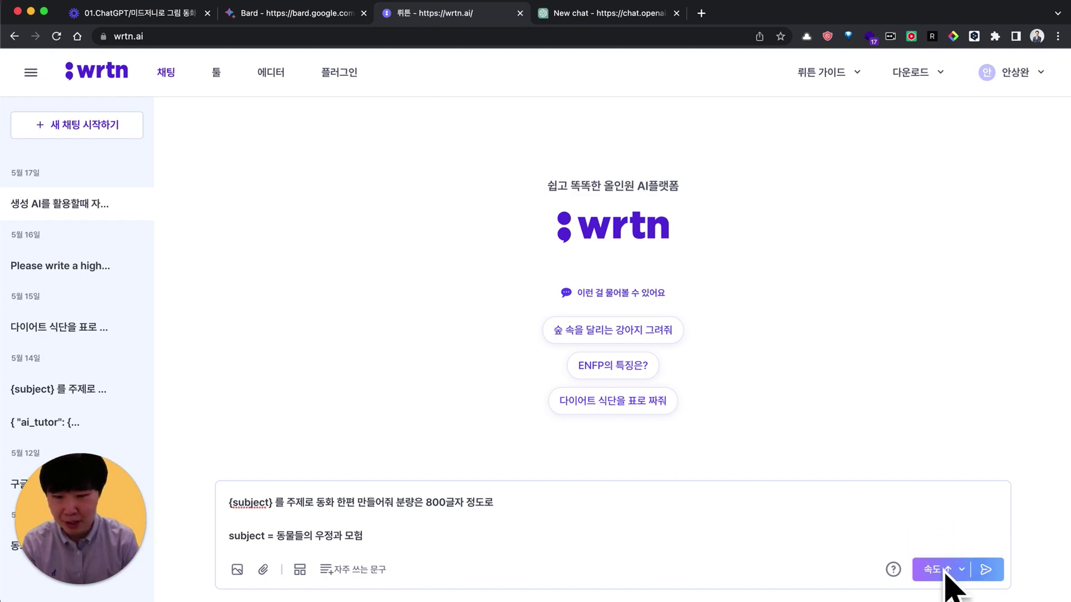
Set the model to 지능 (GPT-4) and submit the fairy-tale prompt.
click(946, 570)
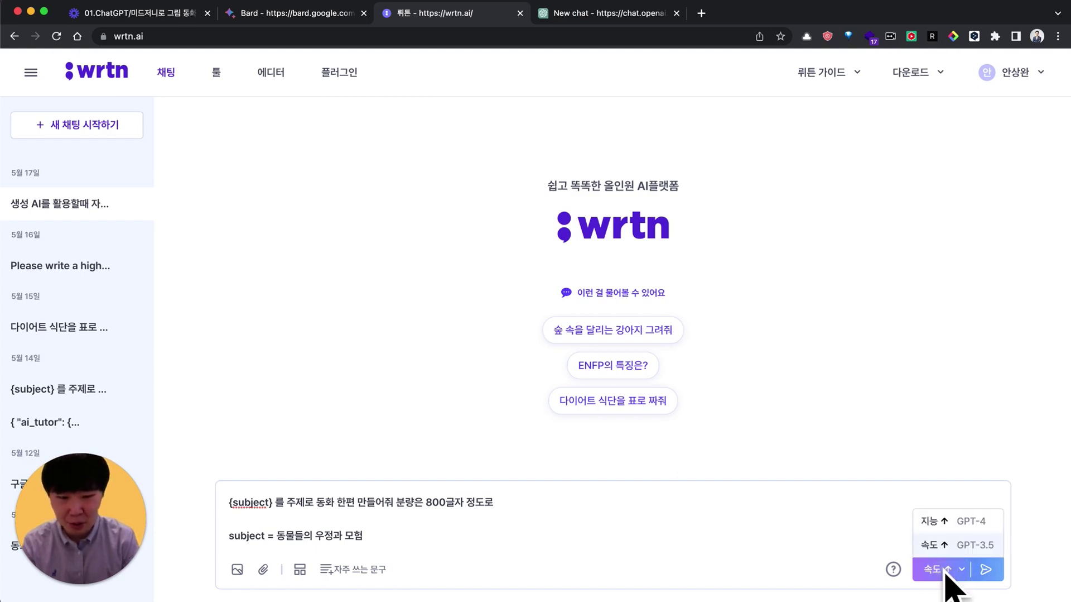
click(955, 520)
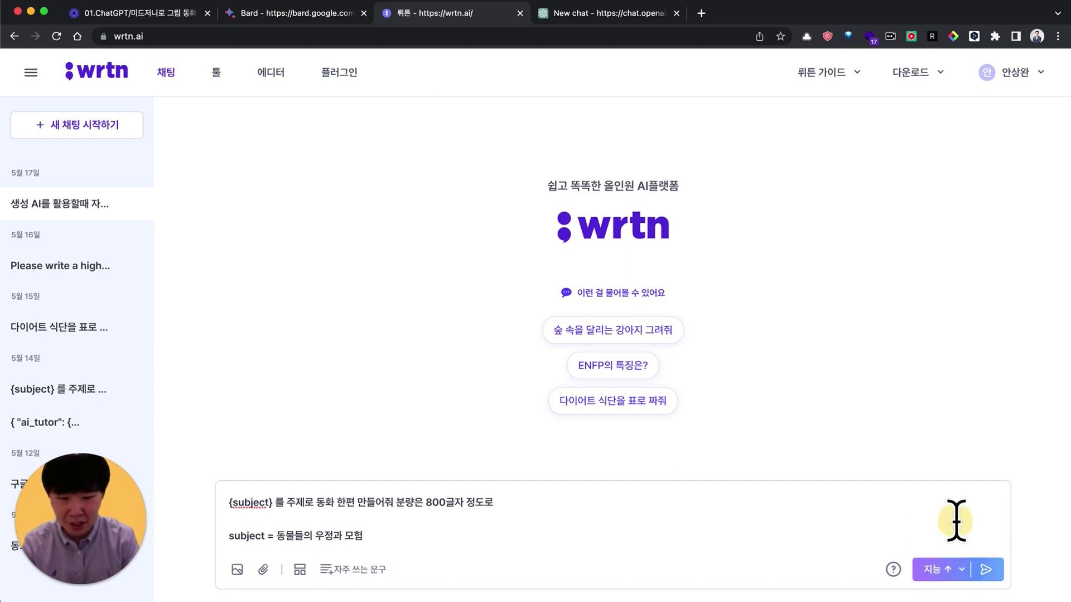
click(987, 569)
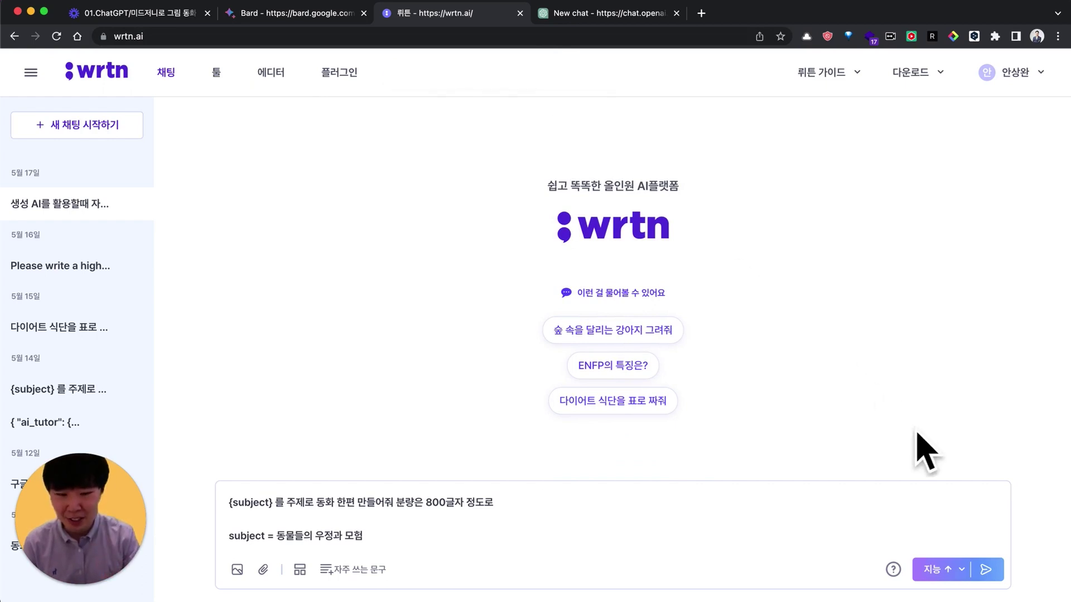
click(987, 570)
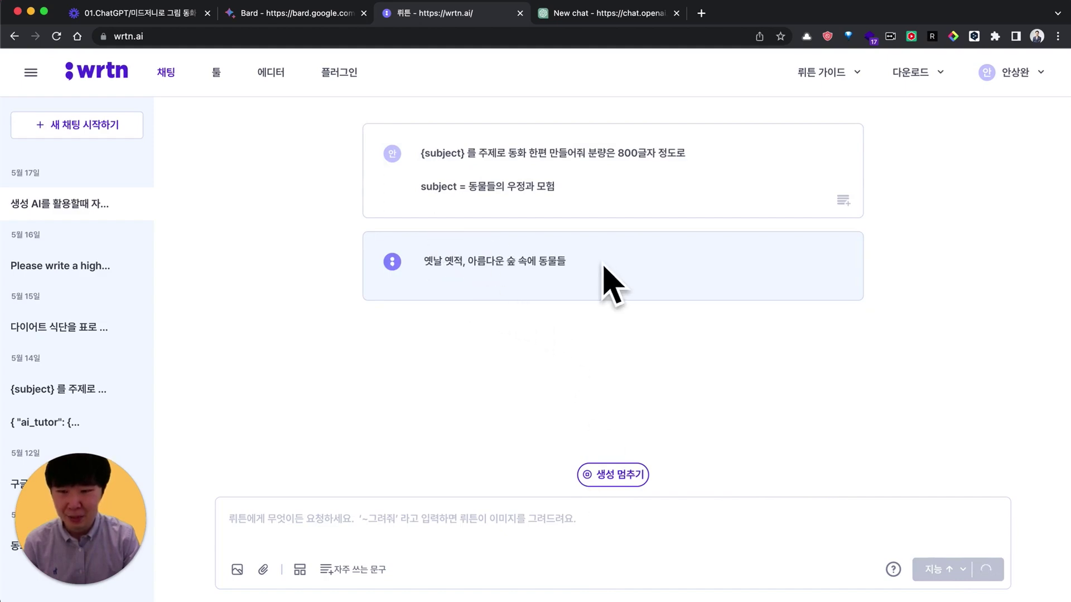
Compare Bard's finished story with the story being generated in wrtn.
click(296, 14)
scroll(718, 330, down, 2)
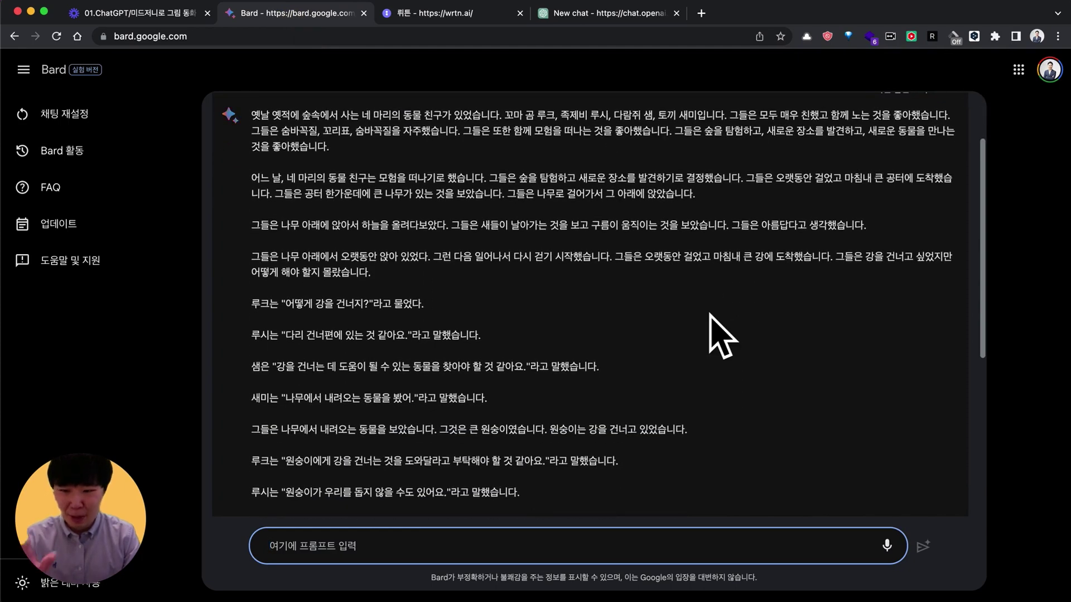
click(466, 14)
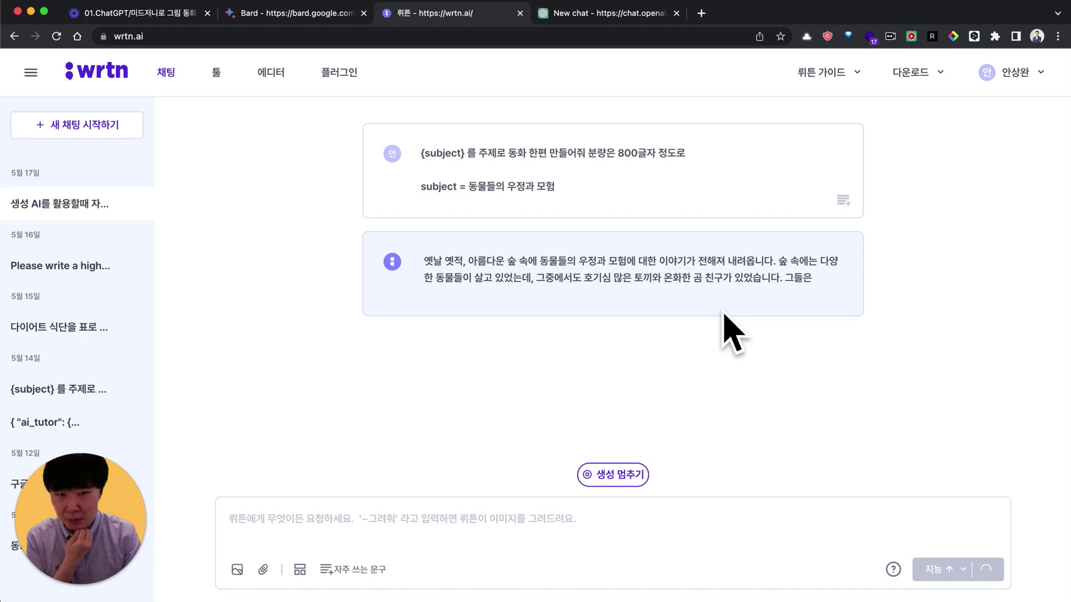
click(298, 14)
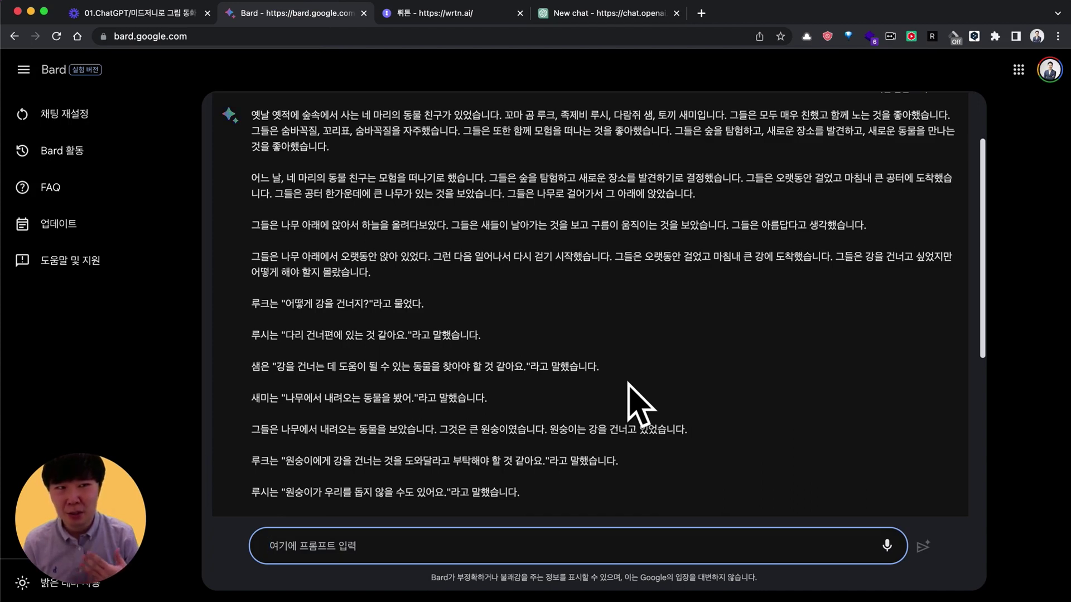
click(445, 12)
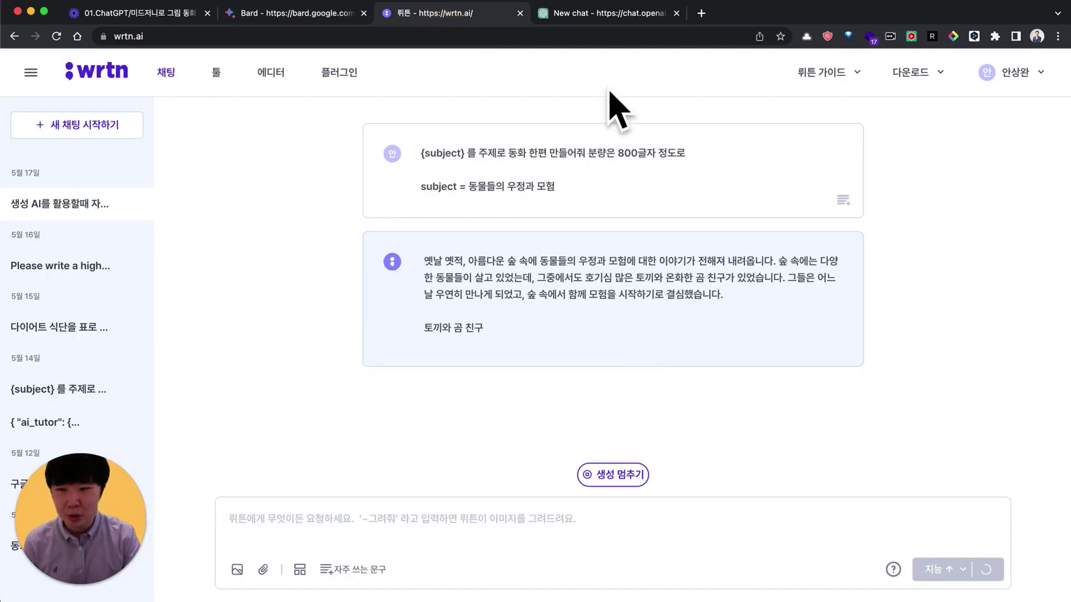
Switch to ChatGPT and choose the GPT-4 model for the new chat.
click(611, 14)
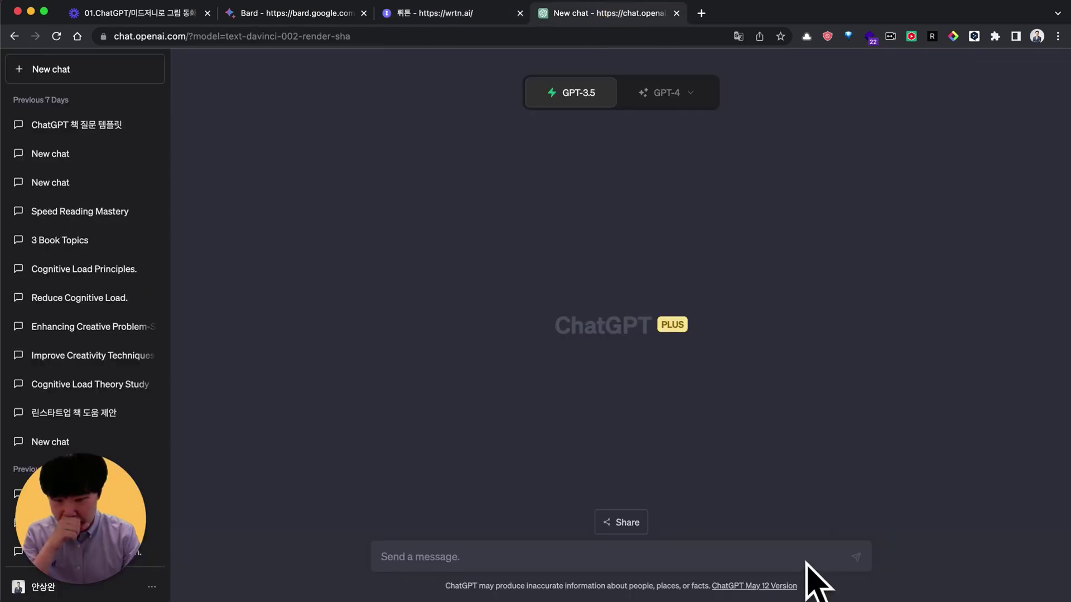
click(659, 100)
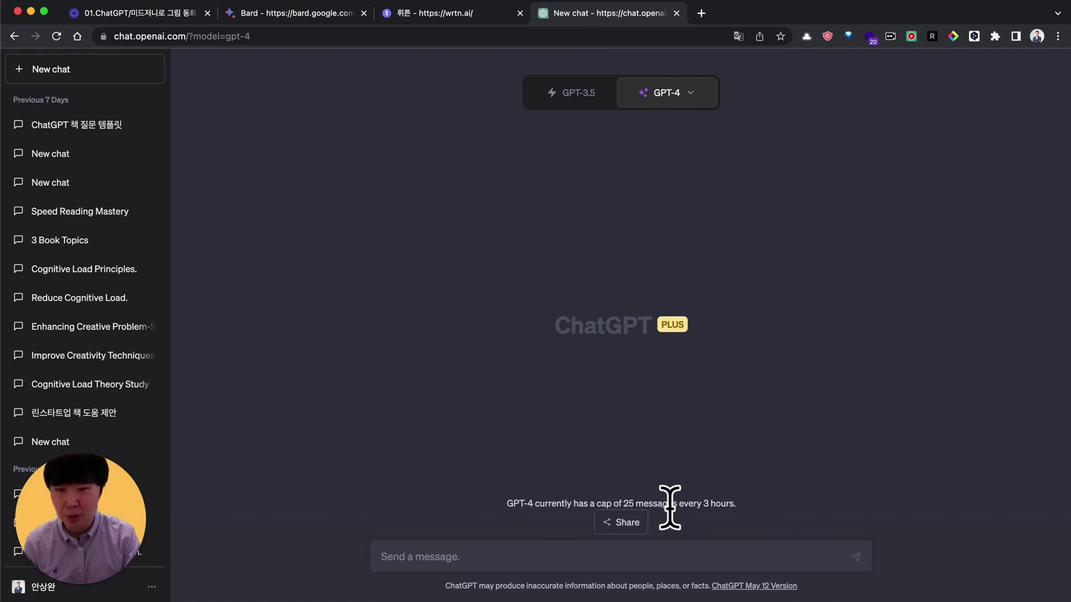
Review the ending of Bard's story and check the progress of the story in wrtn.
click(322, 16)
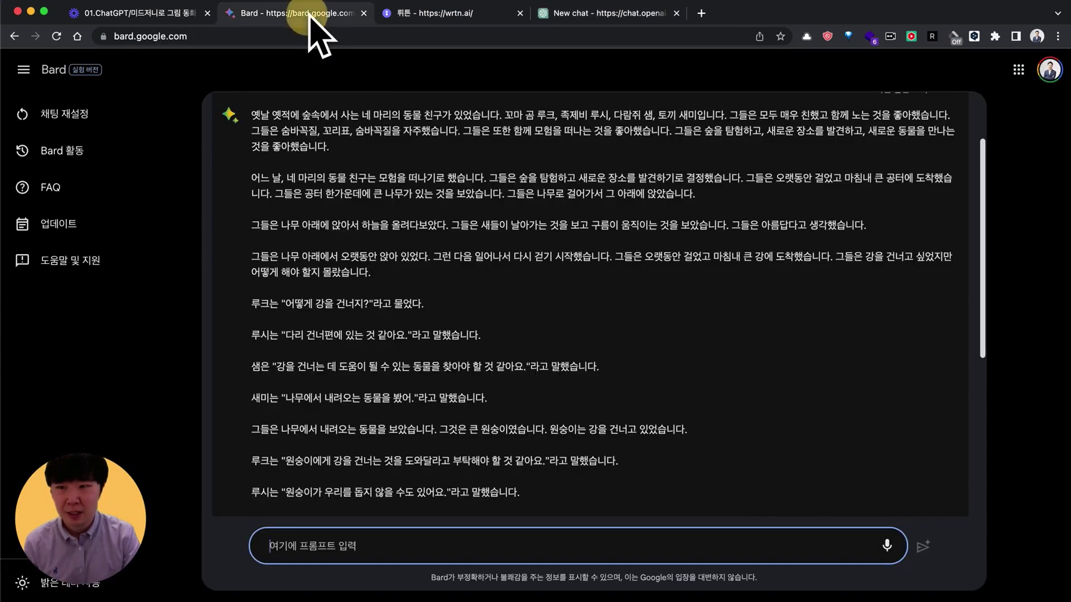
scroll(703, 466, down, 5)
click(443, 34)
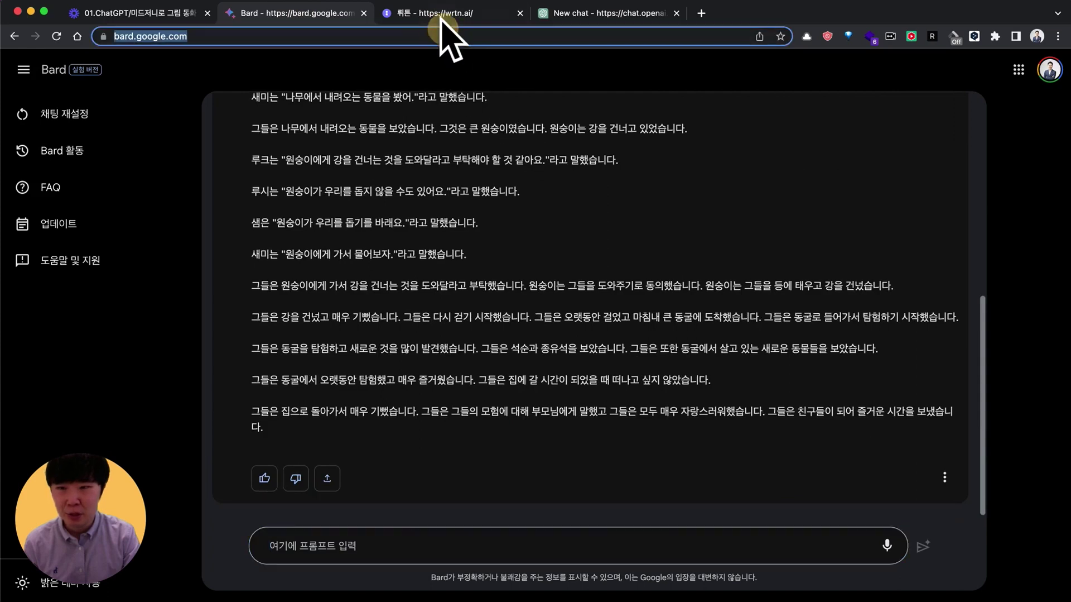
click(441, 12)
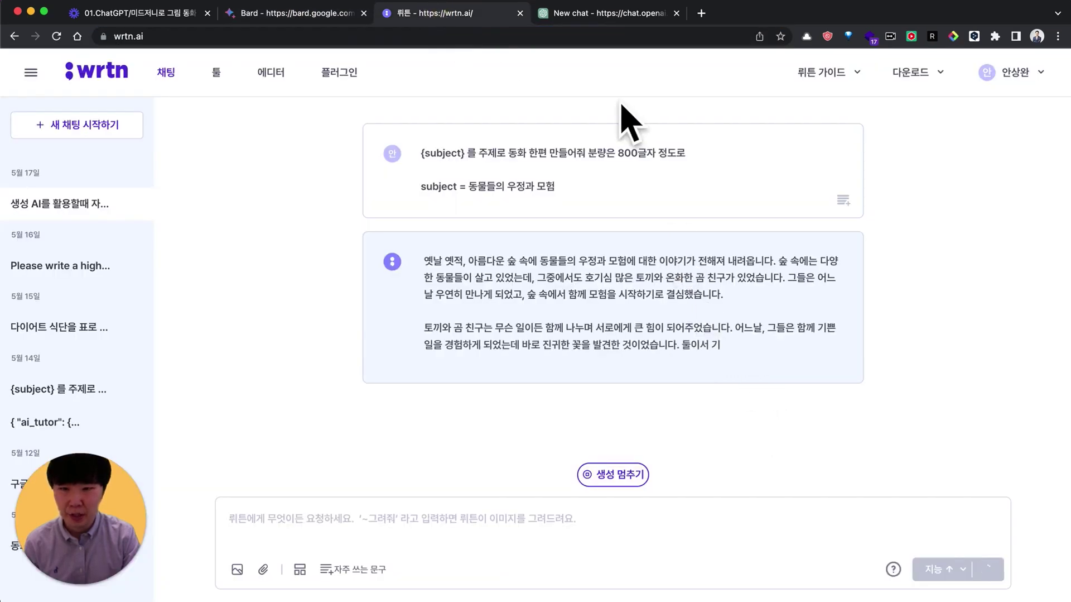
In ChatGPT, select GPT-3.5 and submit "{subject} 를 주제로 동화 한편 만들어줘 분량은 800글자 정도로" with "subject = 동물들의 우정과 모험".
click(606, 14)
click(566, 96)
click(546, 552)
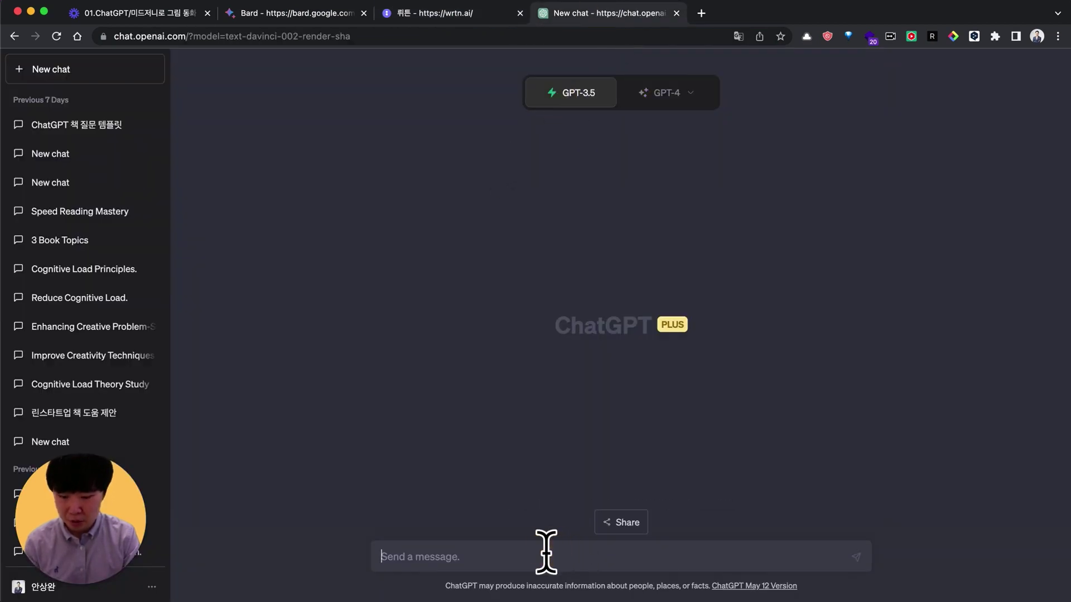
text({subject} 를 주제로 동화 한편 만들어줘 분량은 800글자 정도로  subject = 동물들의 우정과 모험)
key(Return)
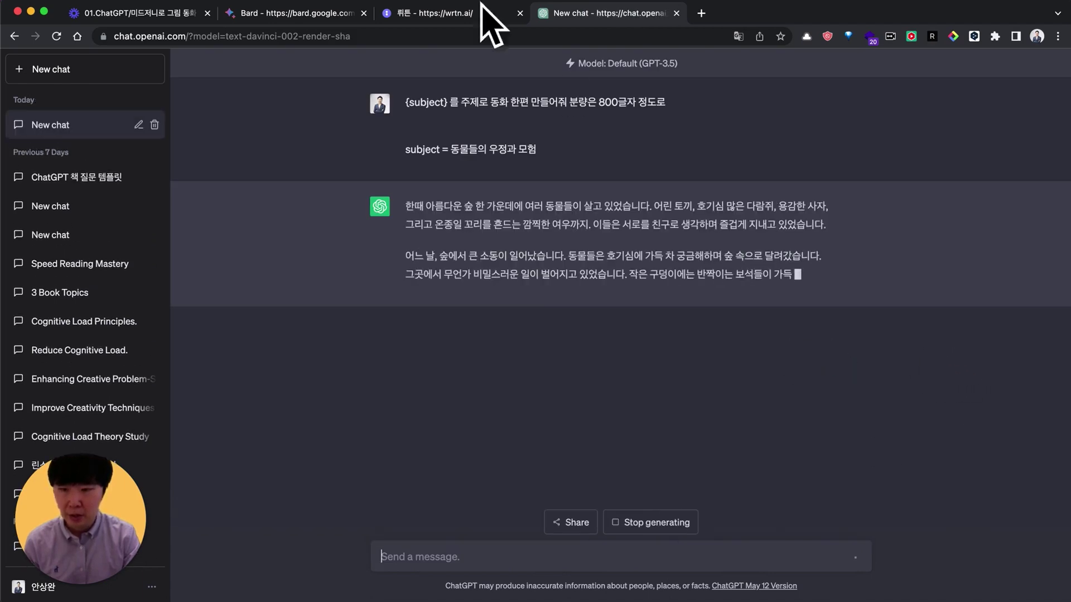
Check the story progress in wrtn and ask ChatGPT to continue its story by sending "go on".
click(441, 13)
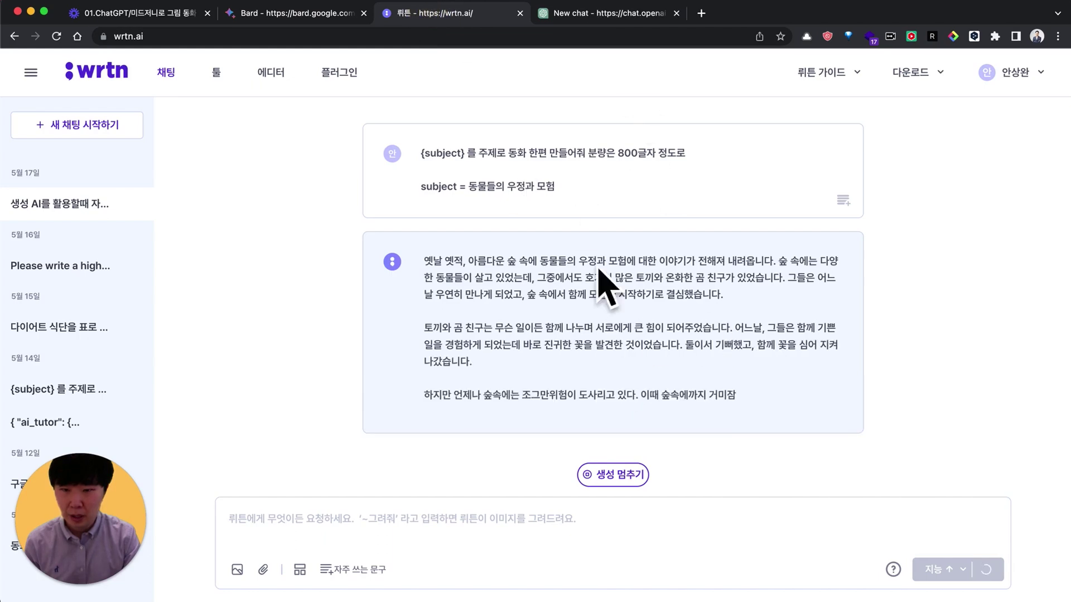
click(608, 13)
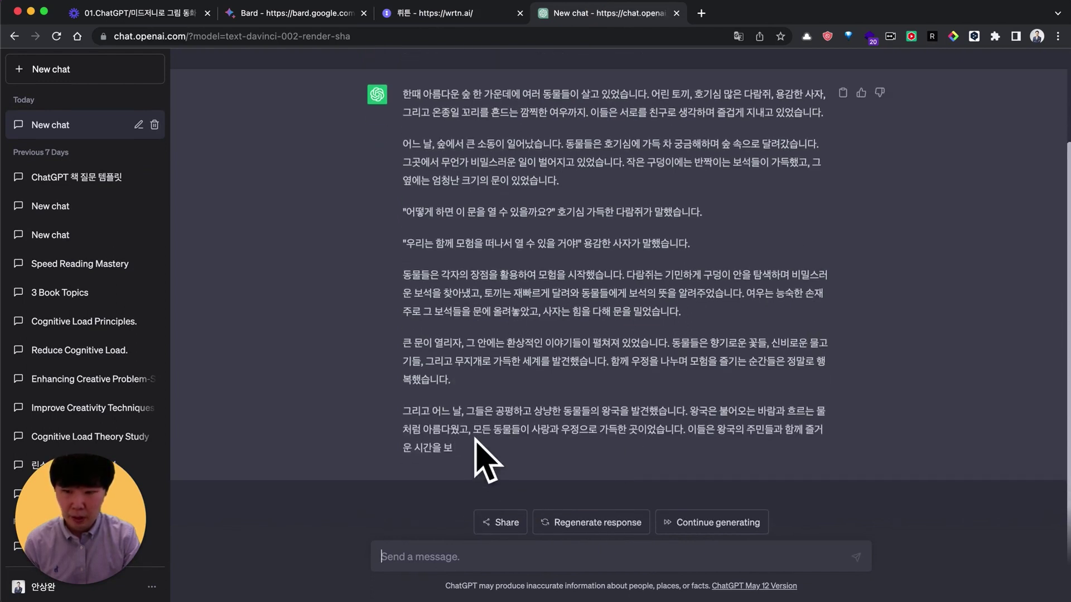
click(463, 558)
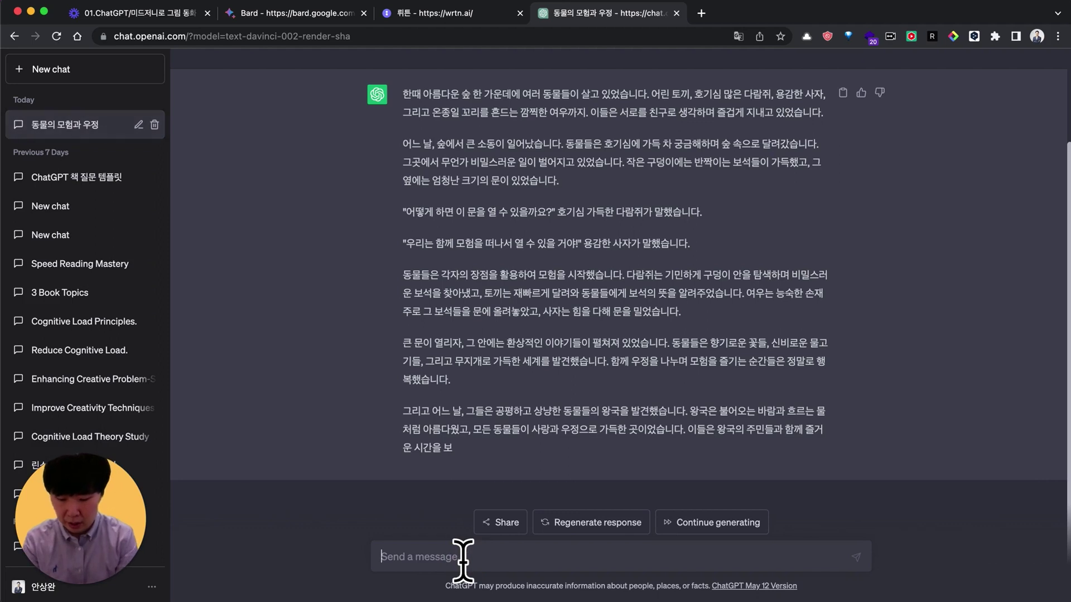
text(go on)
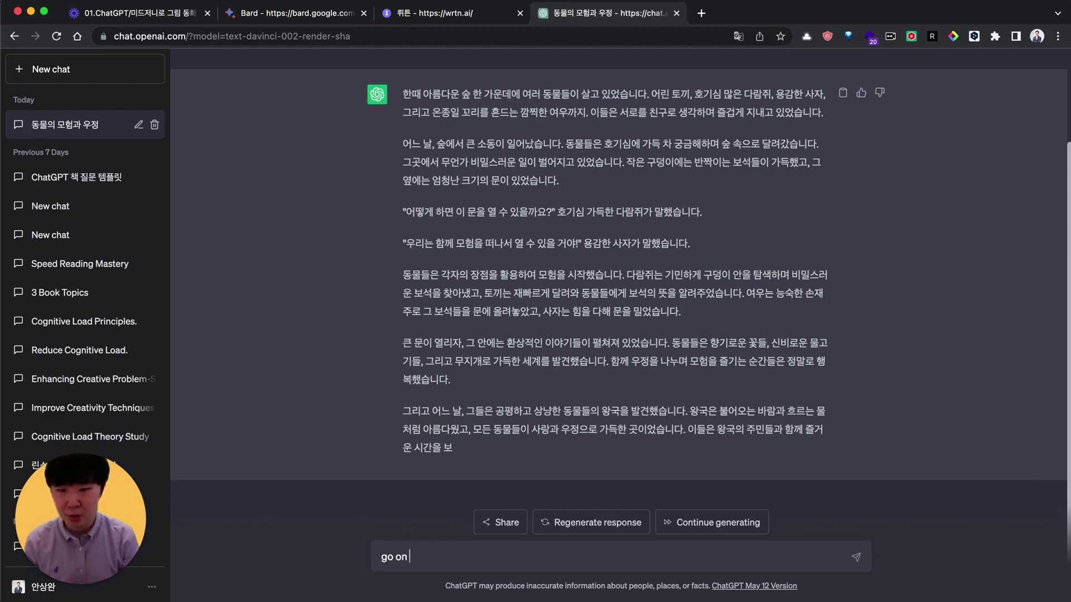
key(Return)
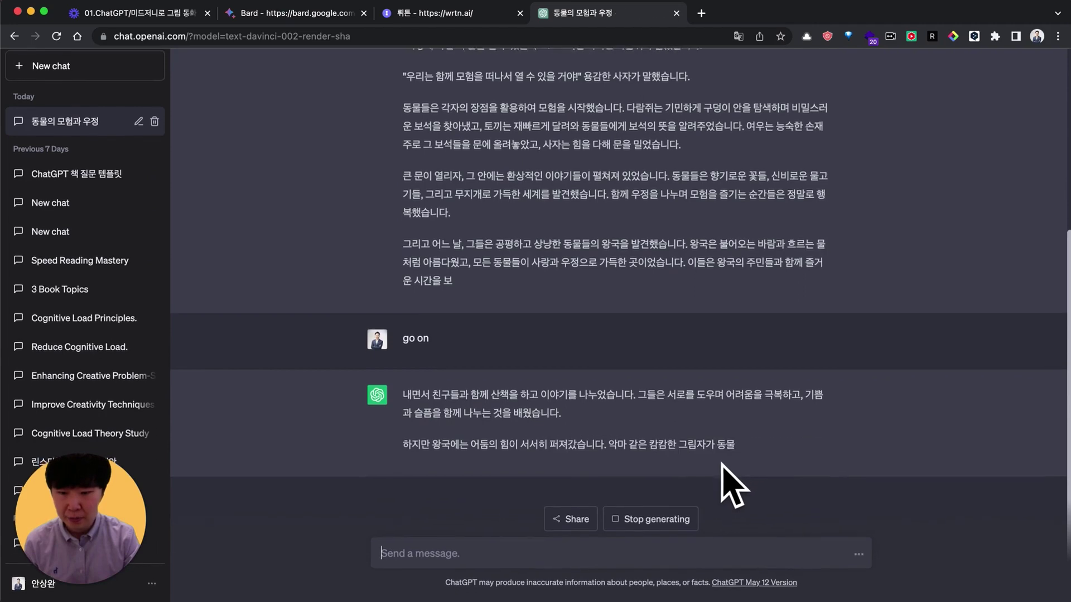
Review ChatGPT's story together with its continuation, and check the progress of the story in wrtn.
scroll(717, 460, up, 5)
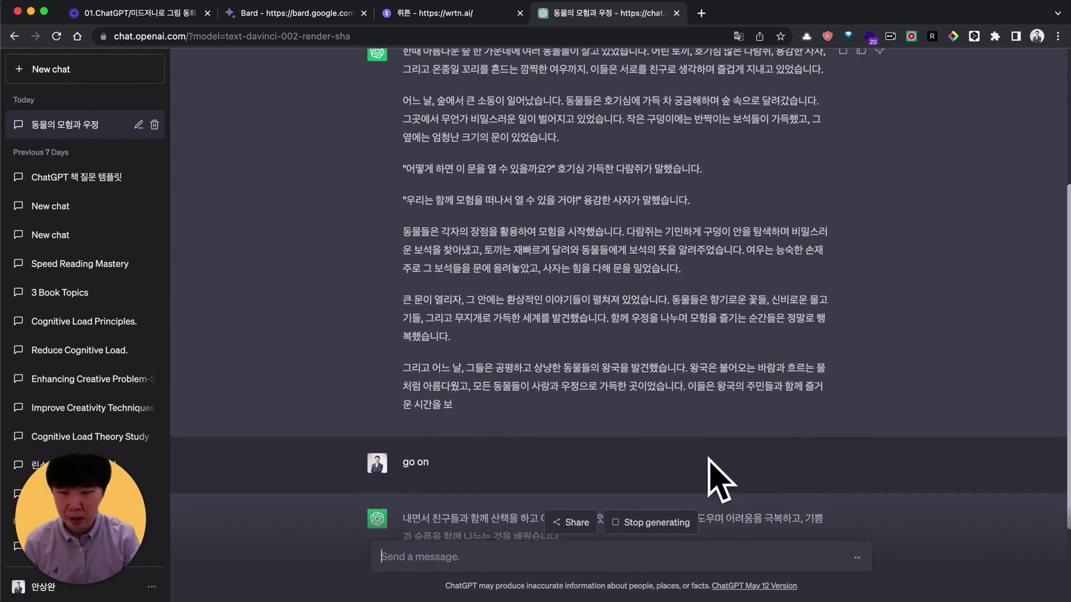
scroll(708, 455, up, 1)
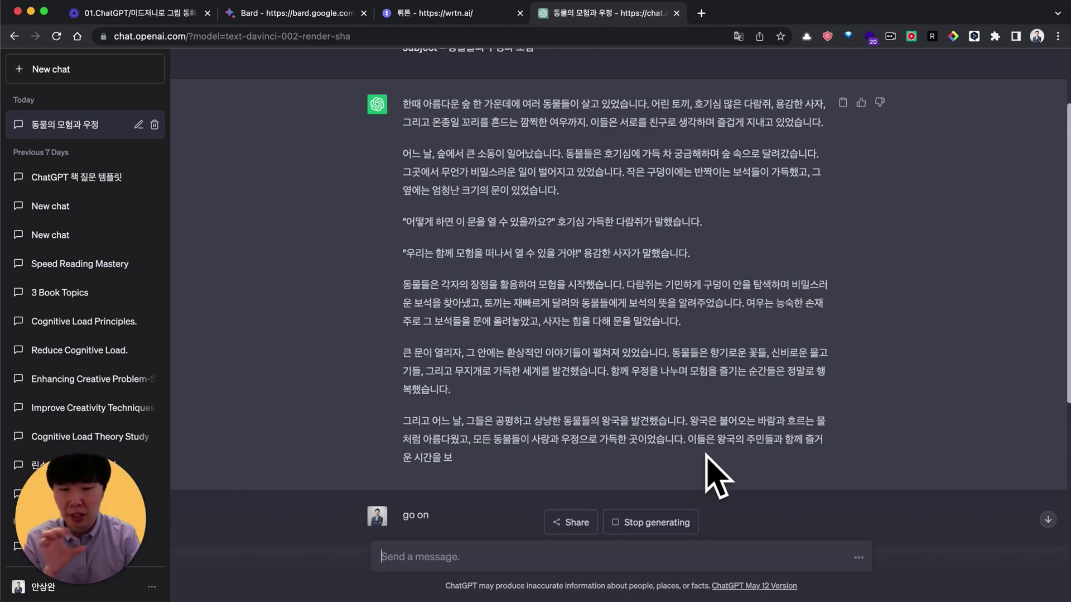
scroll(706, 453, down, 7)
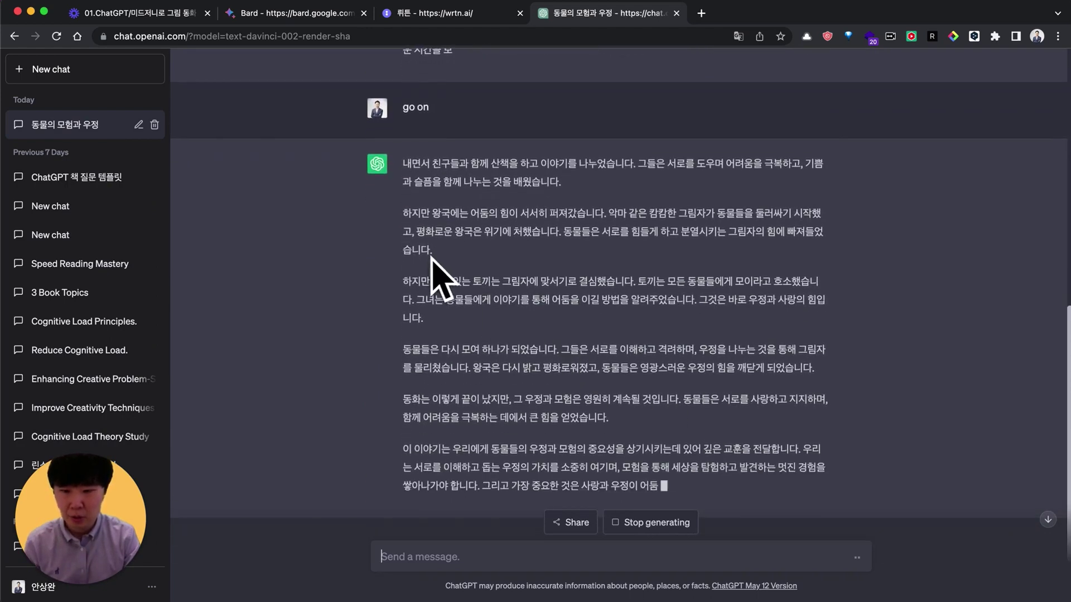
scroll(474, 201, up, 2)
click(455, 13)
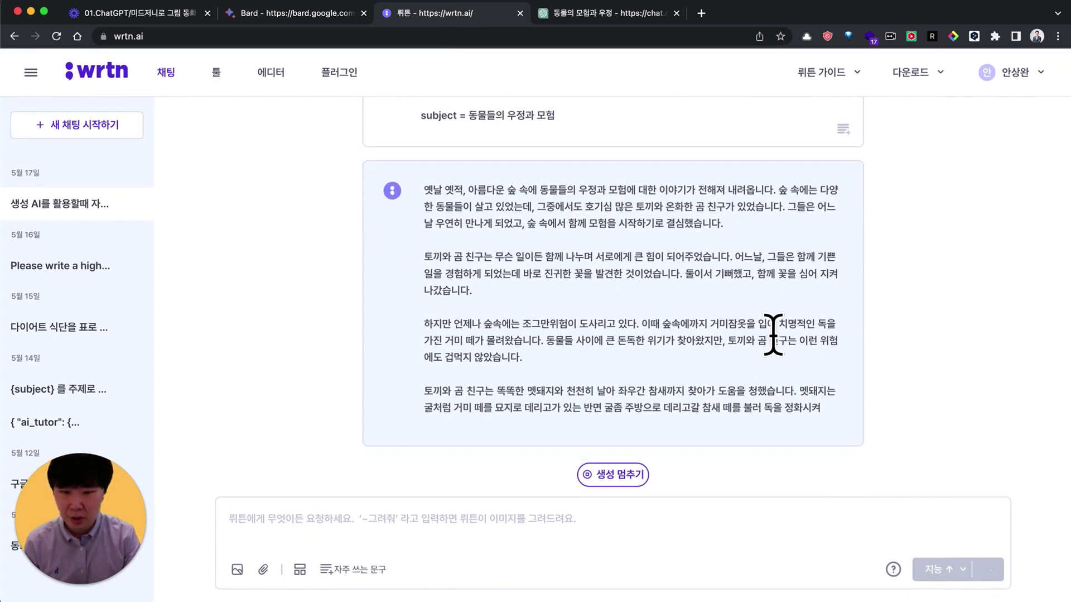
In a fresh Bard chat, submit the slide's English prompt "Create a fairy tale about {subject} in English , about 800 characters long." with "{subject} = animal friendship and adventure".
click(280, 14)
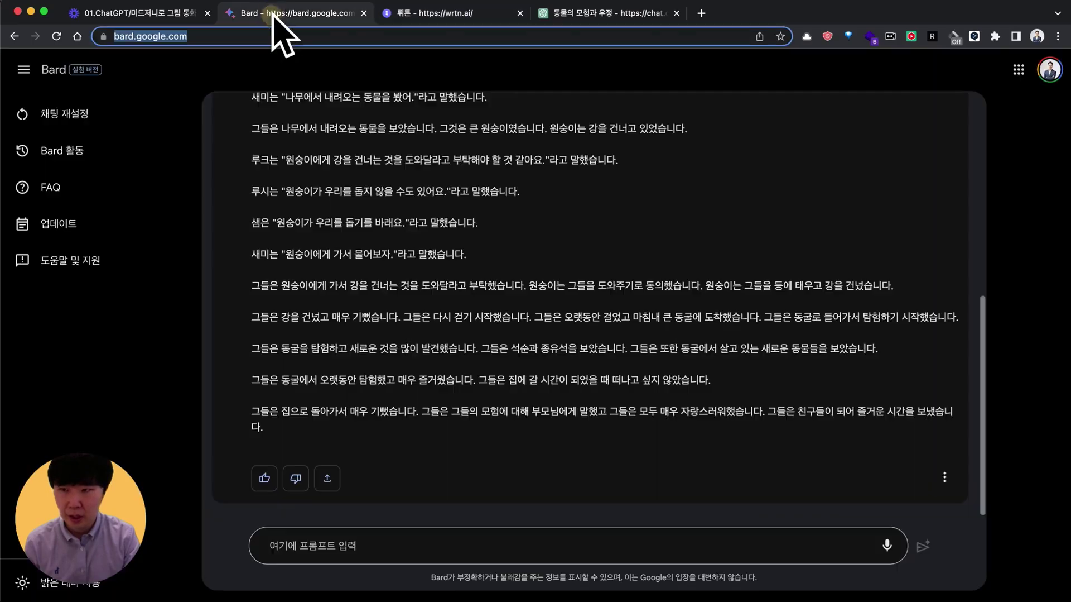
key(ctrl+Left)
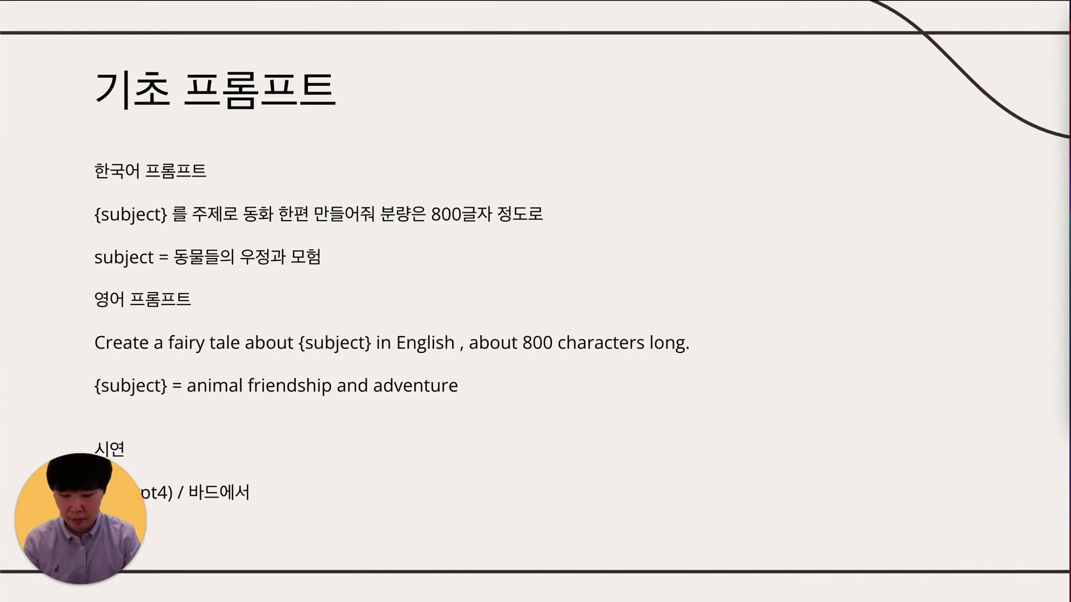
key(ctrl+Right)
scroll(466, 377, left, 5)
scroll(448, 306, right, 5)
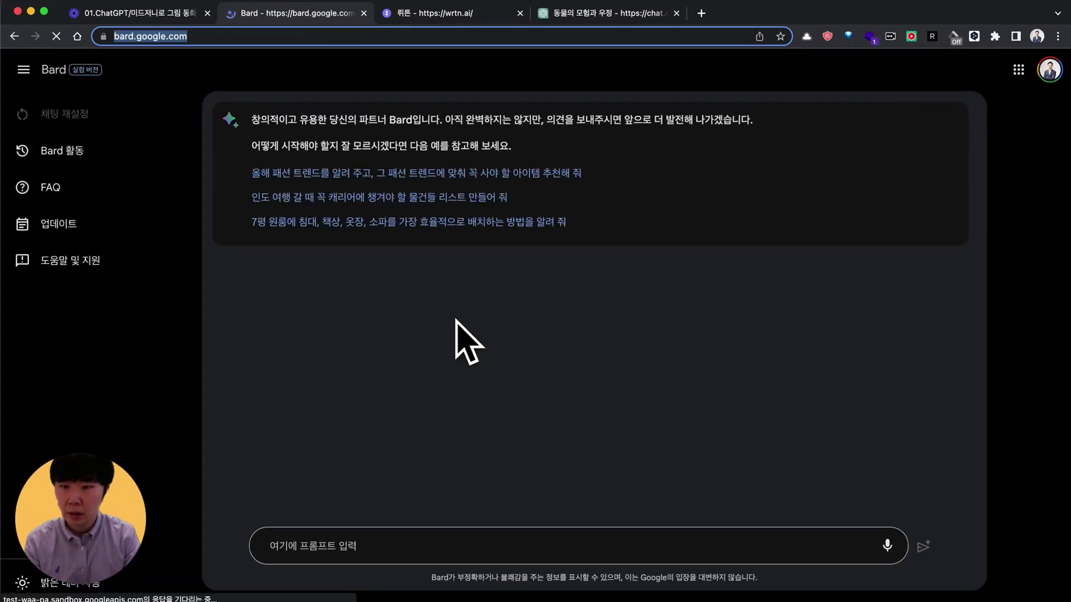
click(441, 538)
text(Create a fairy tale about {subject} in English , about 800 characters long.  {subject} = animal friendship and adventure)
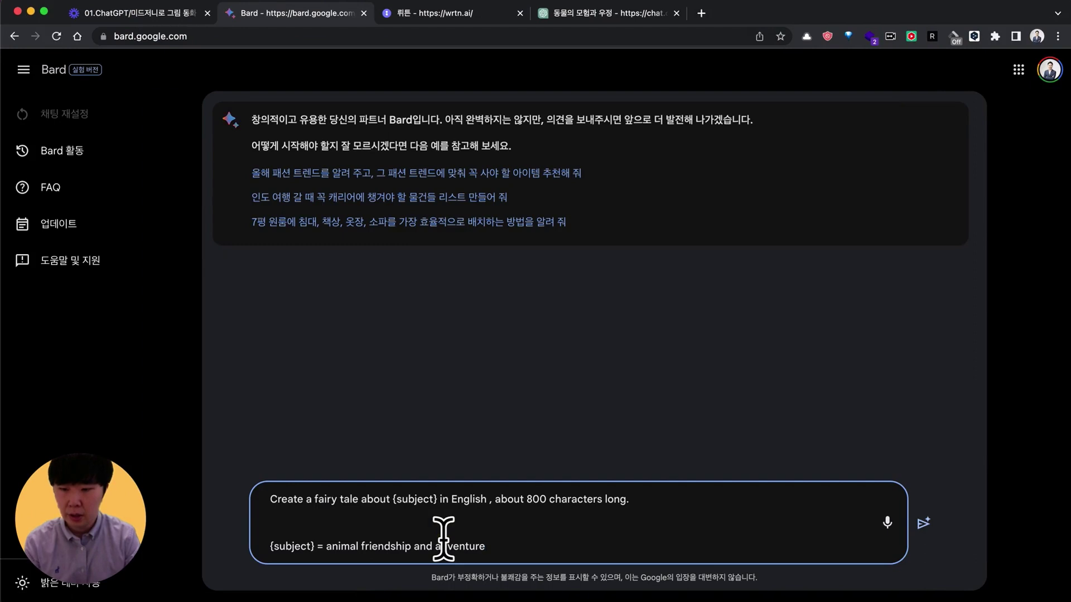
key(Return)
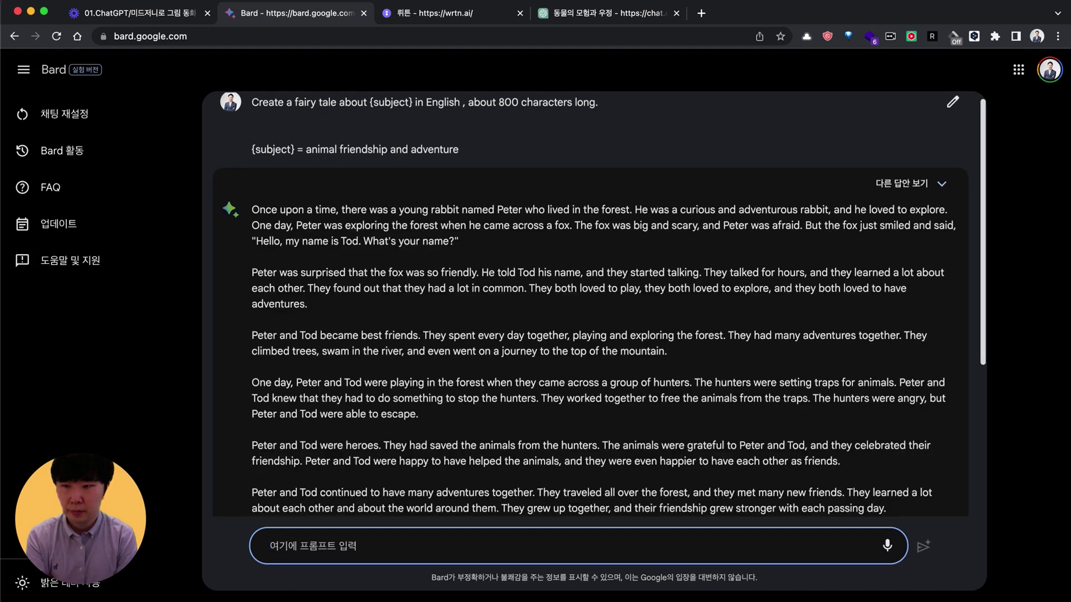
Copy Bard's entire English story into the translation app and read through its Korean translation.
scroll(491, 371, down, 5)
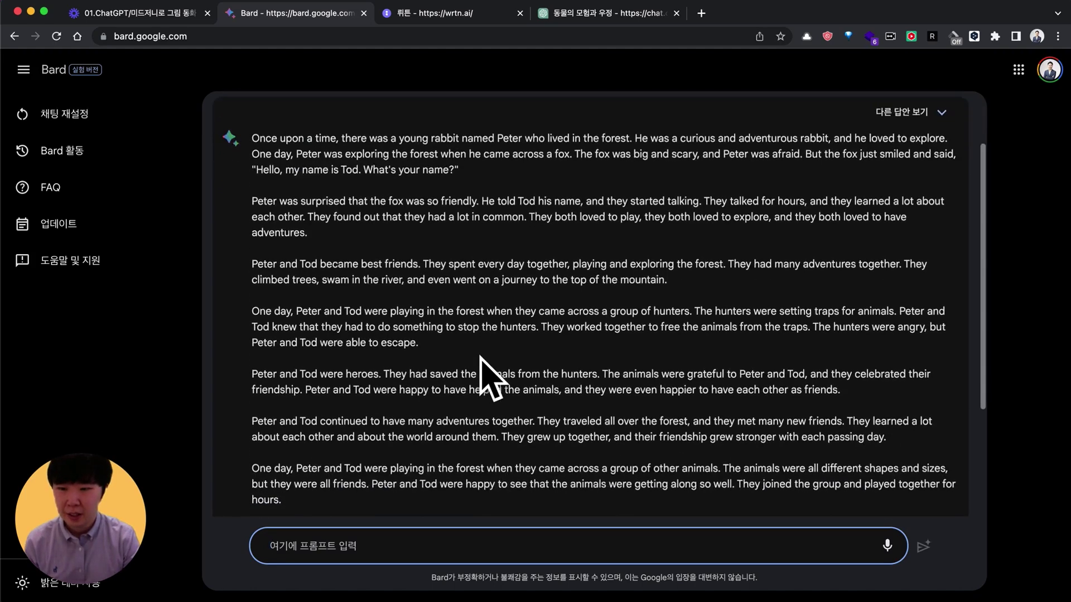
drag(571, 421, 252, 219)
key(super+c)
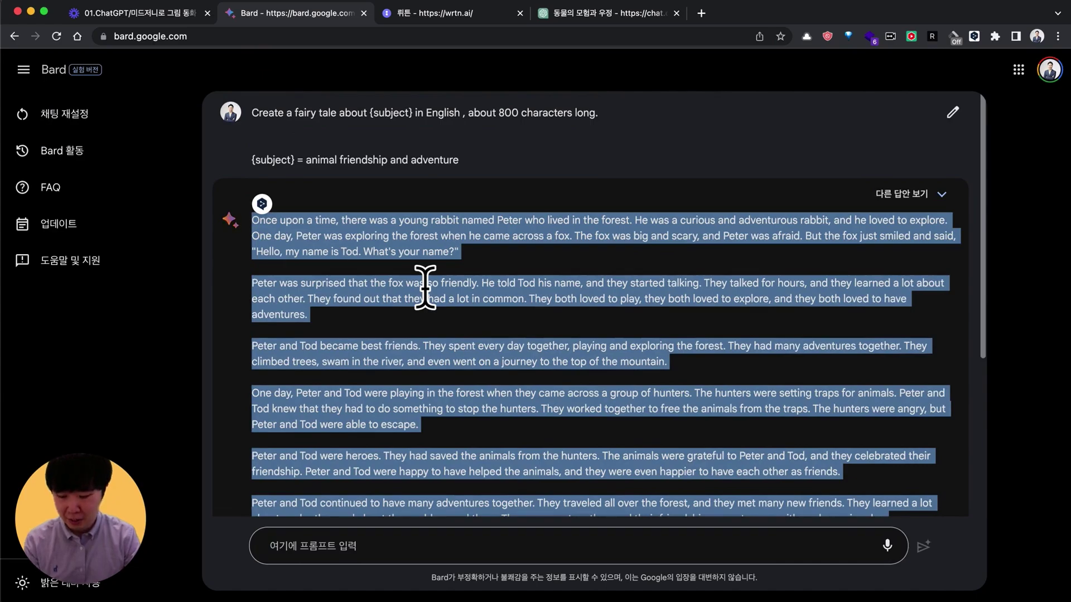
key(ctrl+Right)
key(ctrl+Right)
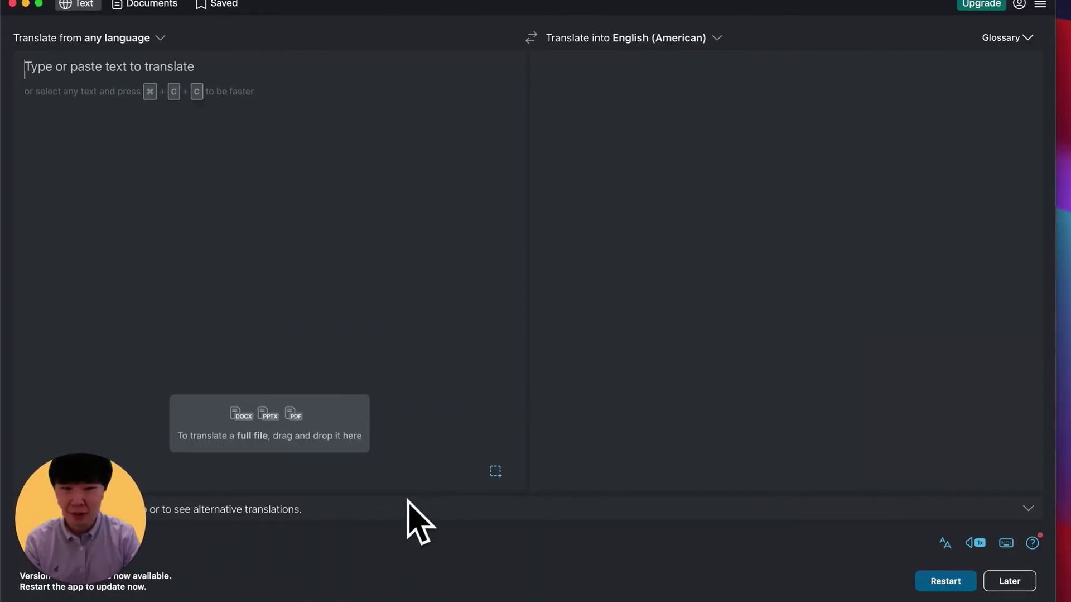
key(super+v)
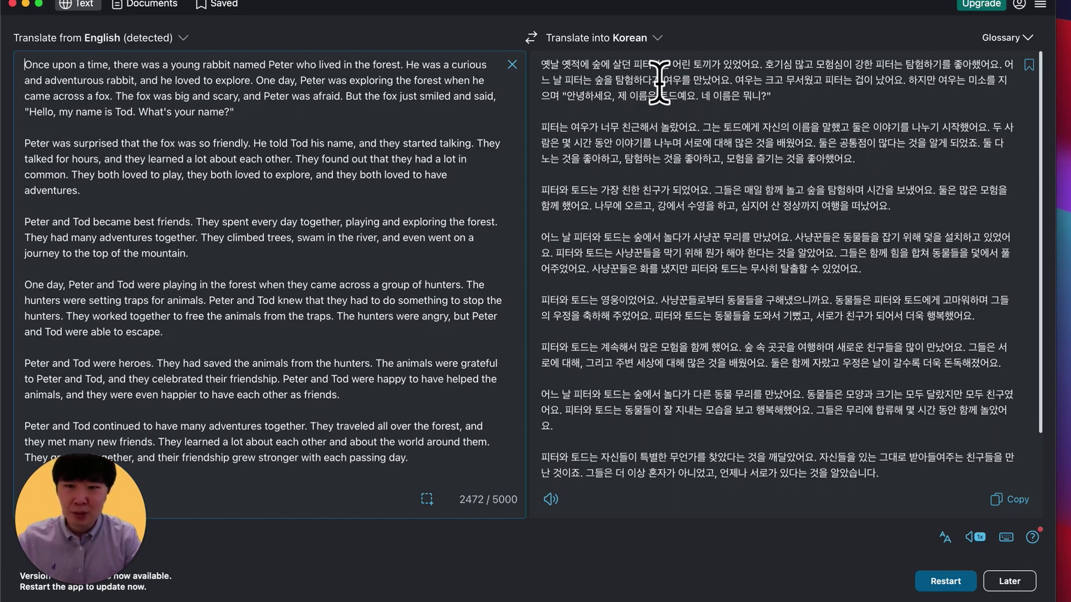
scroll(815, 239, down, 5)
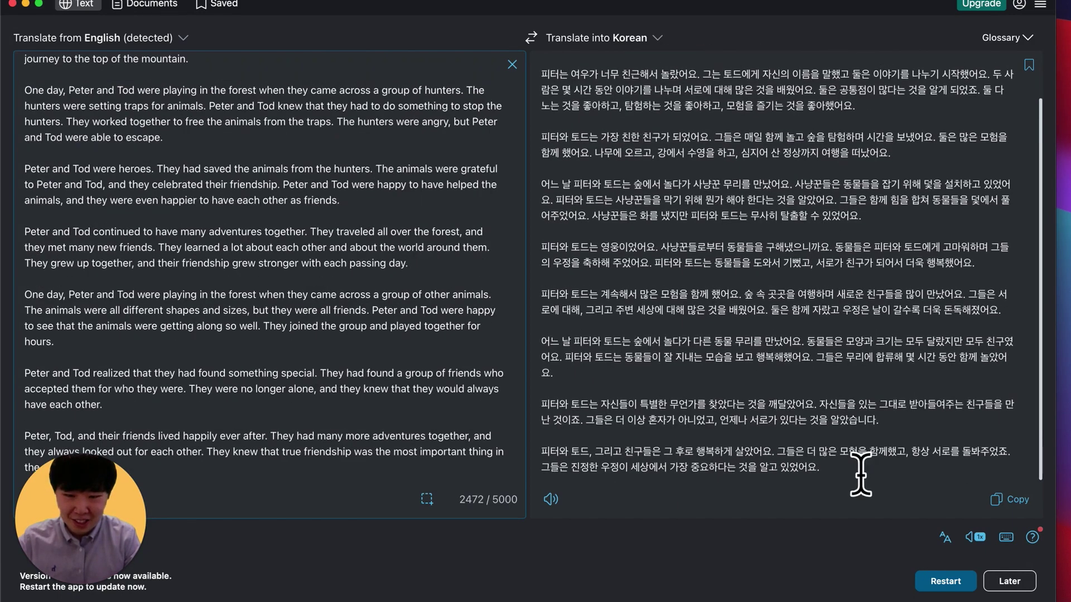
scroll(835, 453, up, 5)
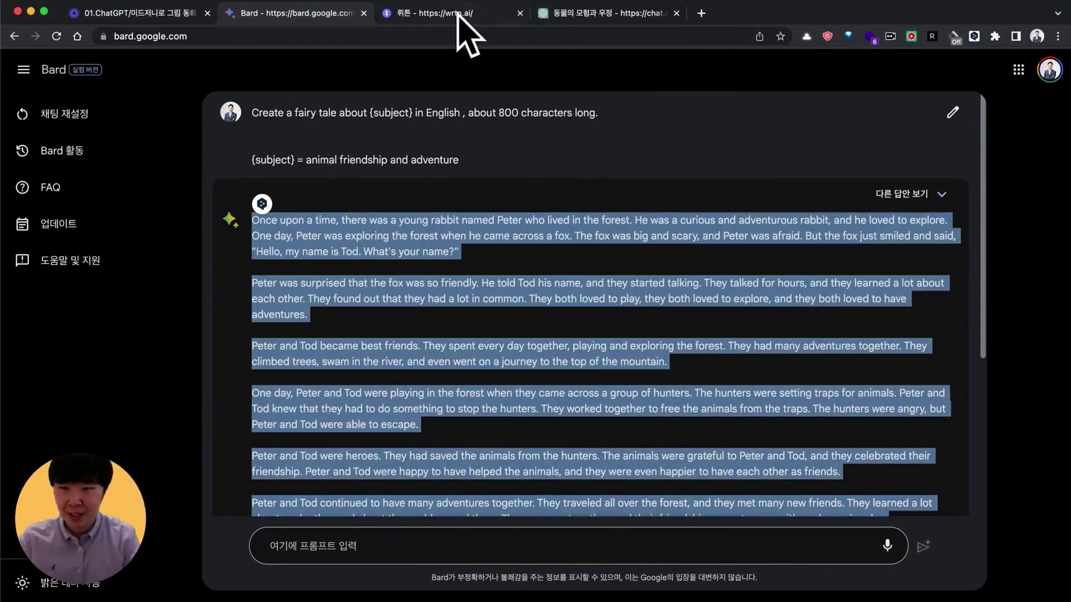
click(453, 13)
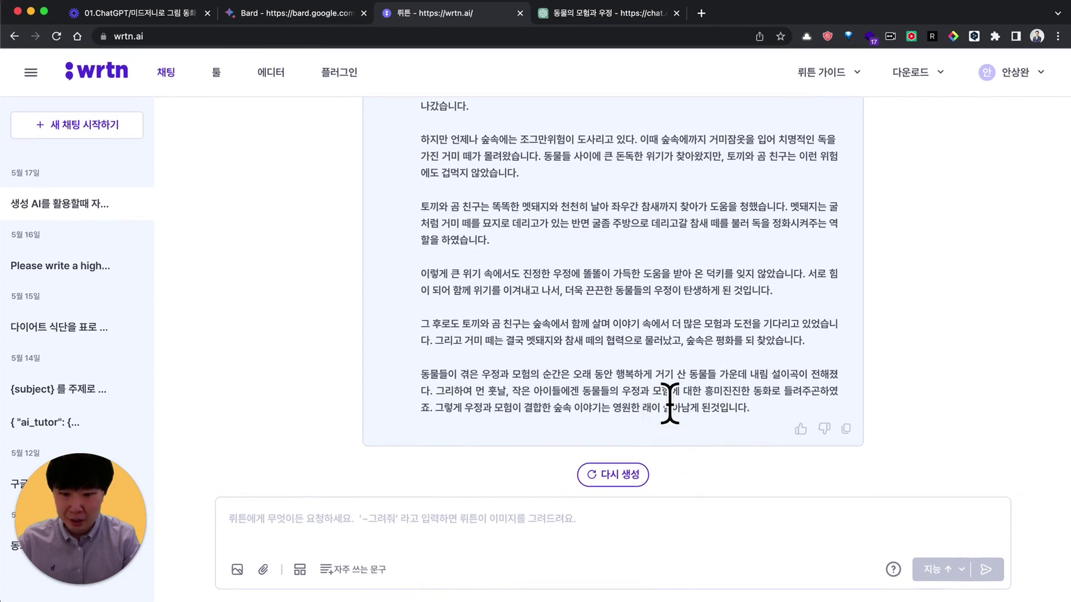
click(634, 522)
key(super+v)
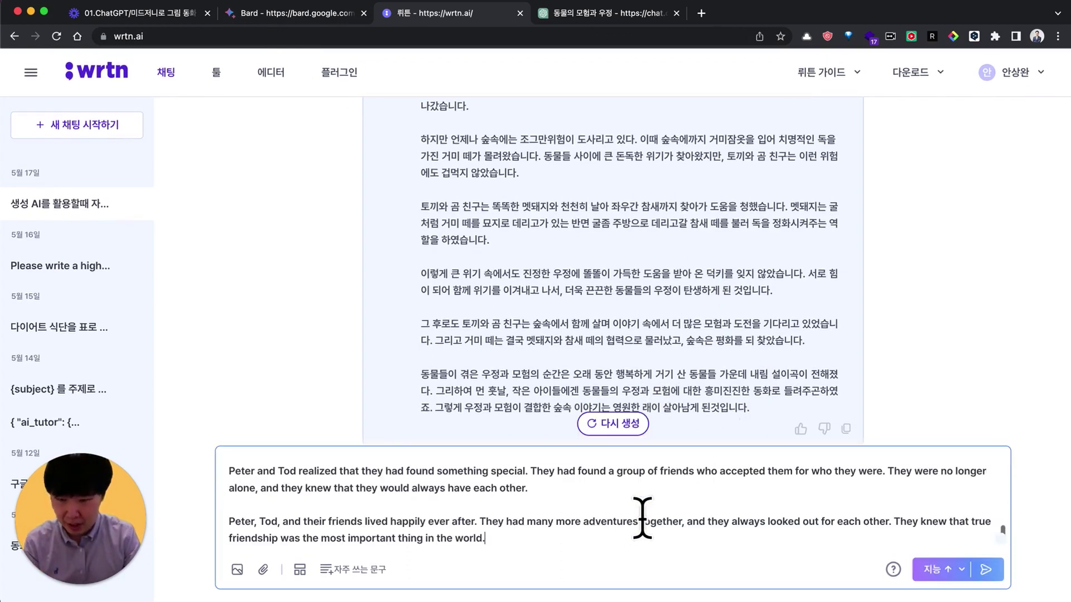
scroll(635, 501, up, 1)
key(super+z)
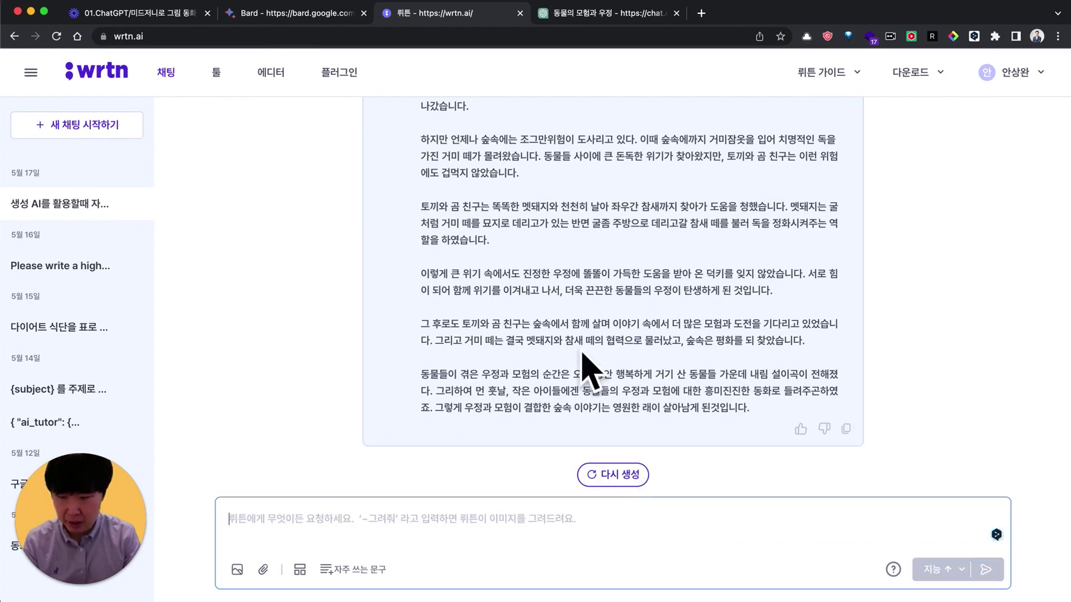
Copy the English fairy tale prompt, including its {subject} line, from the Bard chat and submit it in wrtn.
click(312, 14)
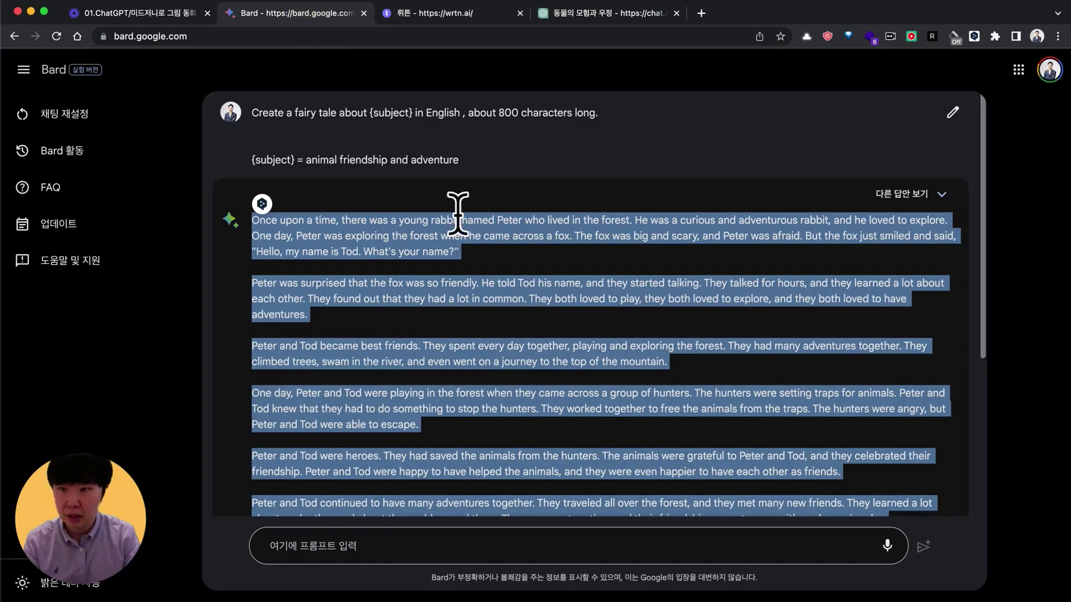
drag(485, 159, 254, 111)
key(super+c)
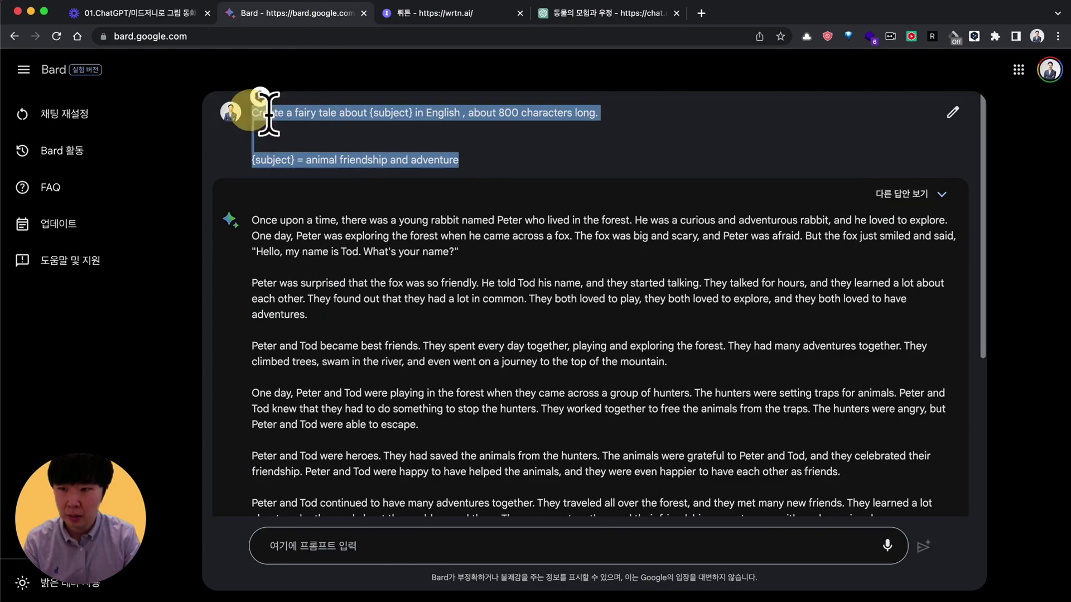
click(428, 14)
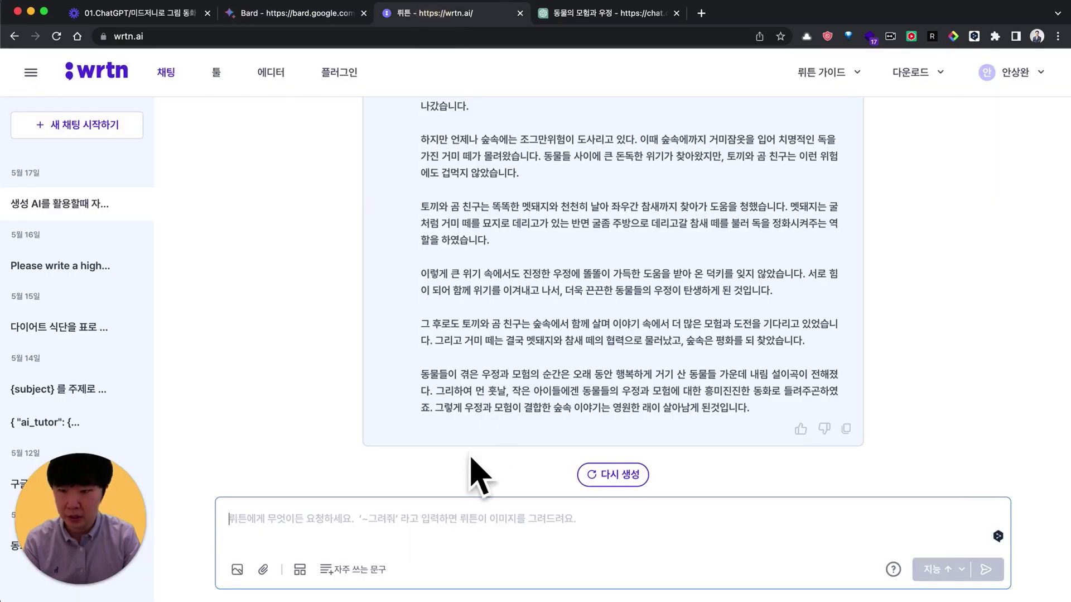
key(super+v)
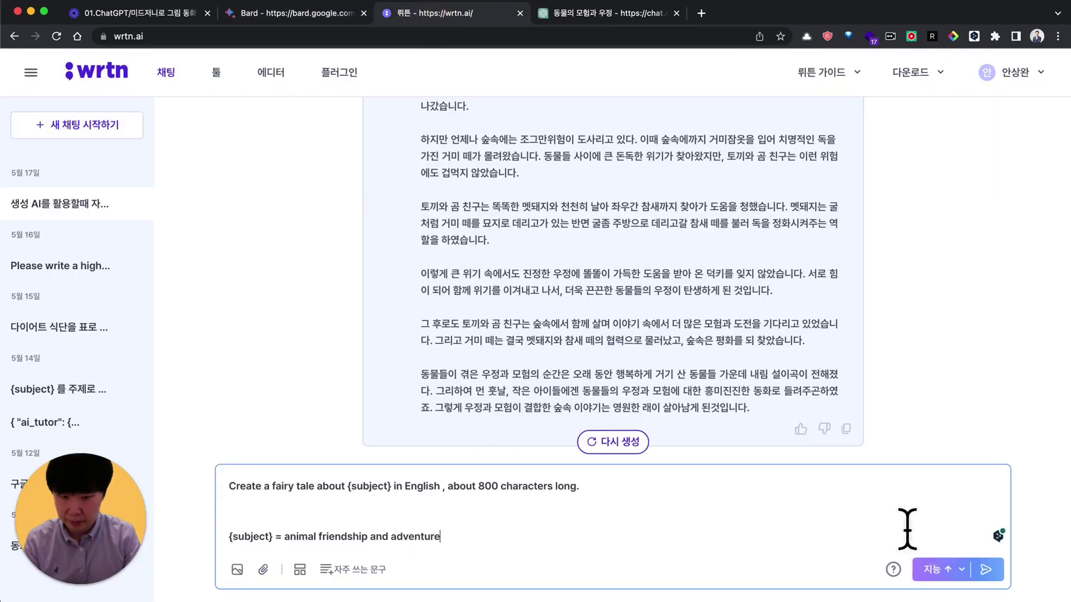
click(986, 569)
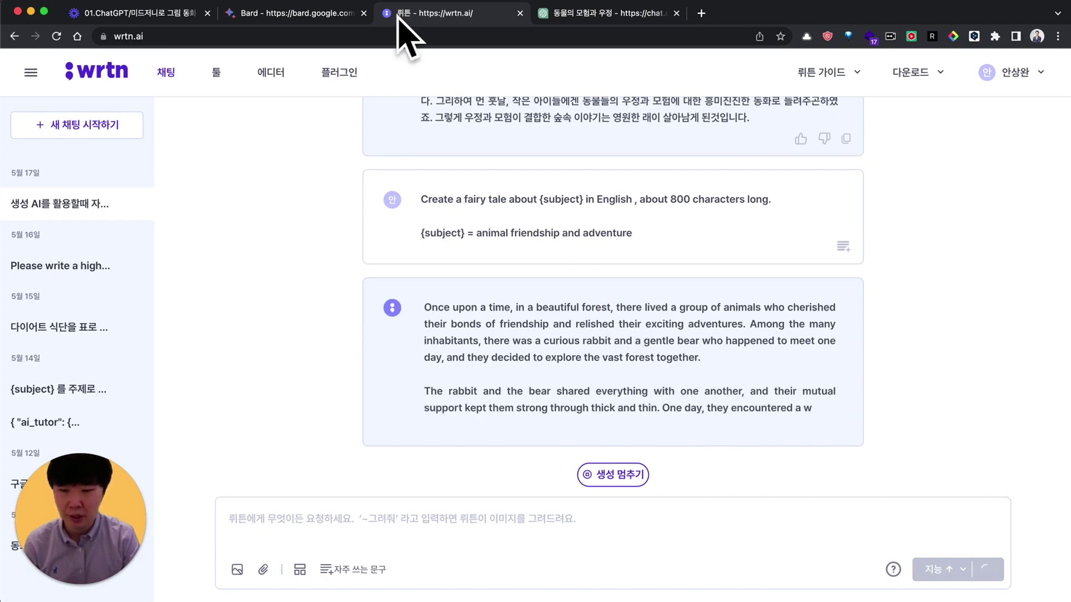
Return to the presentation and advance to the "그림 만들기" slide with the Discord invite links.
click(290, 14)
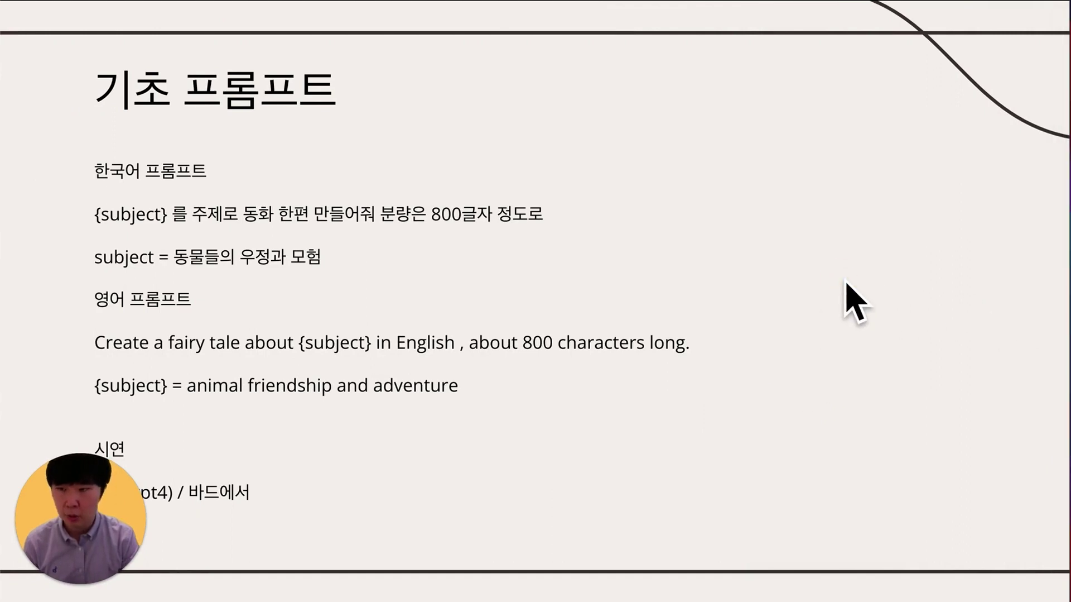
key(Right)
key(ctrl+Right)
key(ctrl+Right)
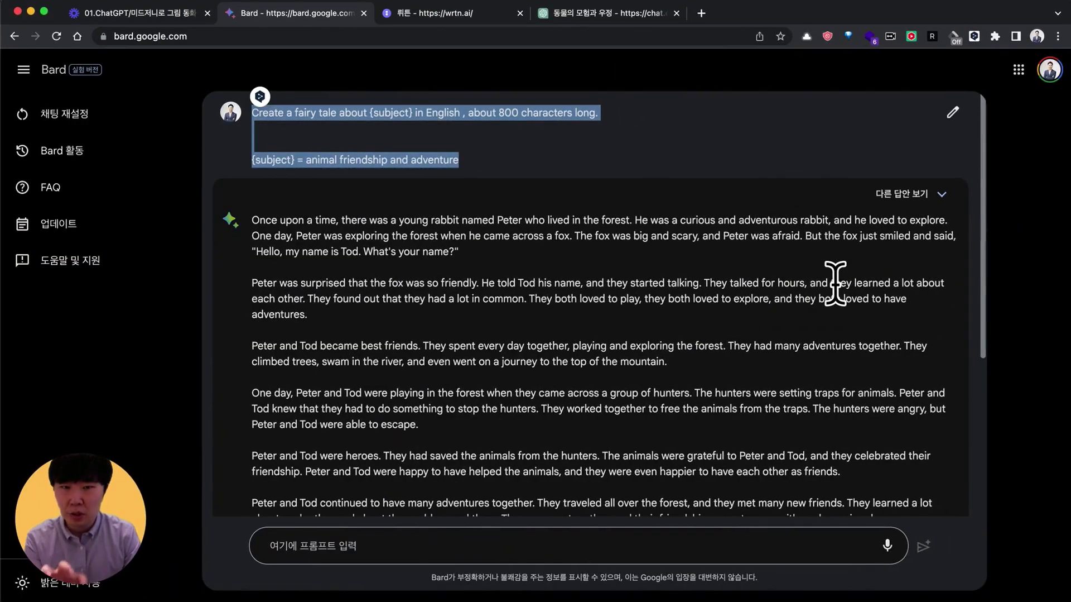
key(ctrl+Left)
key(ctrl+Left)
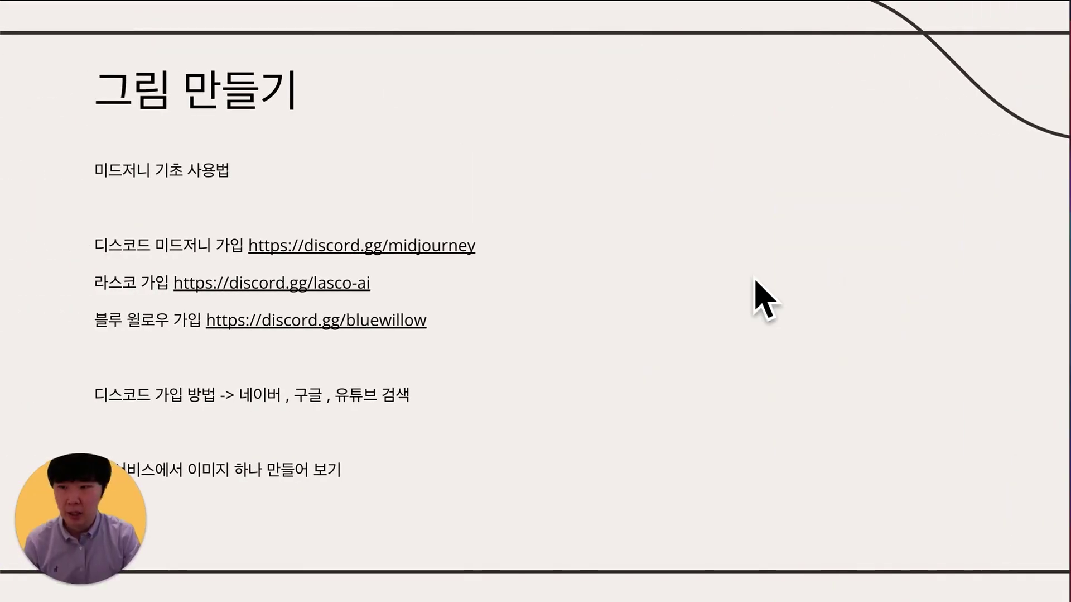
drag(72, 514, 987, 511)
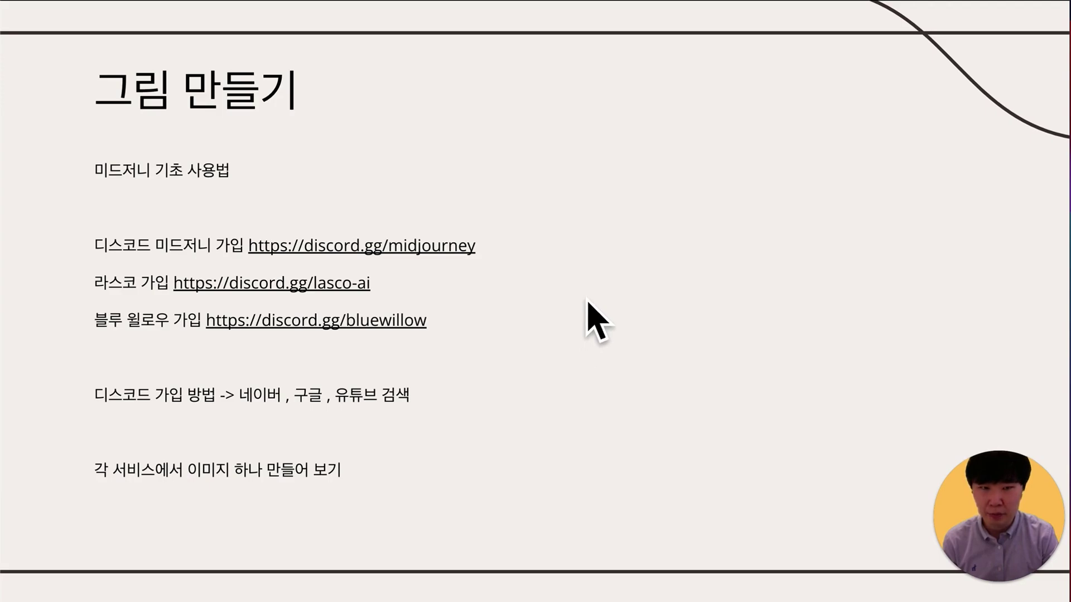
Switch to Discord and look through the channel list of the Midjourney server.
key(ctrl+Right)
key(ctrl+Right)
key(ctrl+Right)
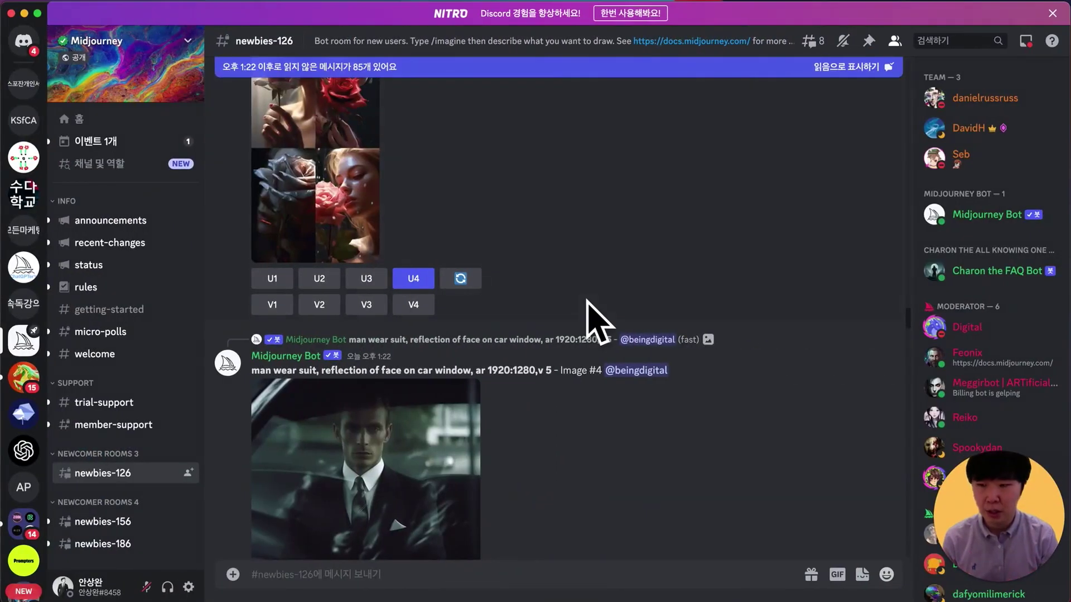
drag(1007, 545, 102, 561)
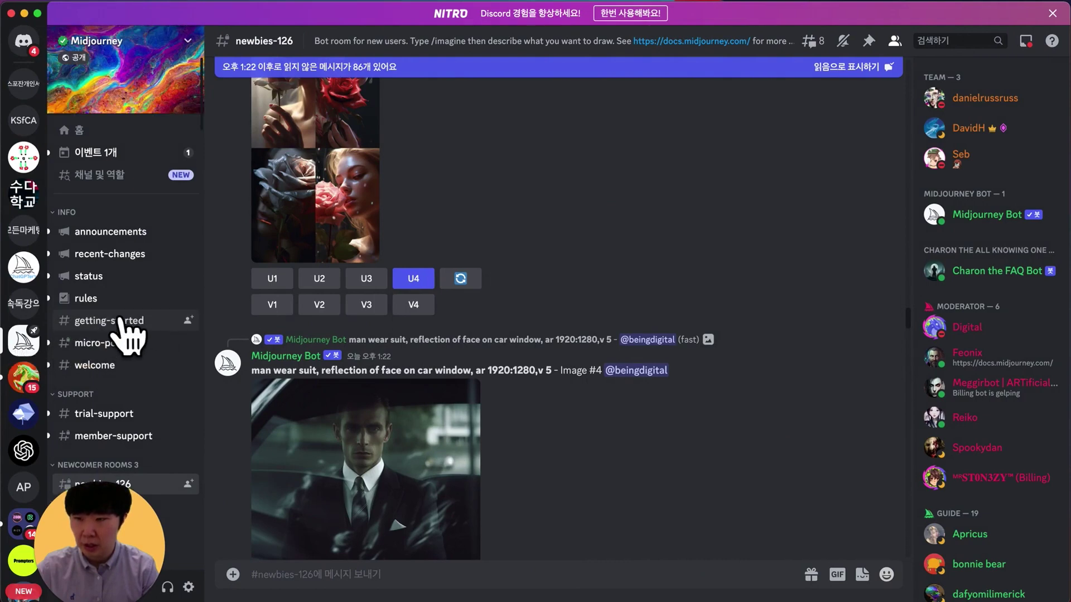
scroll(120, 319, down, 2)
scroll(127, 335, down, 2)
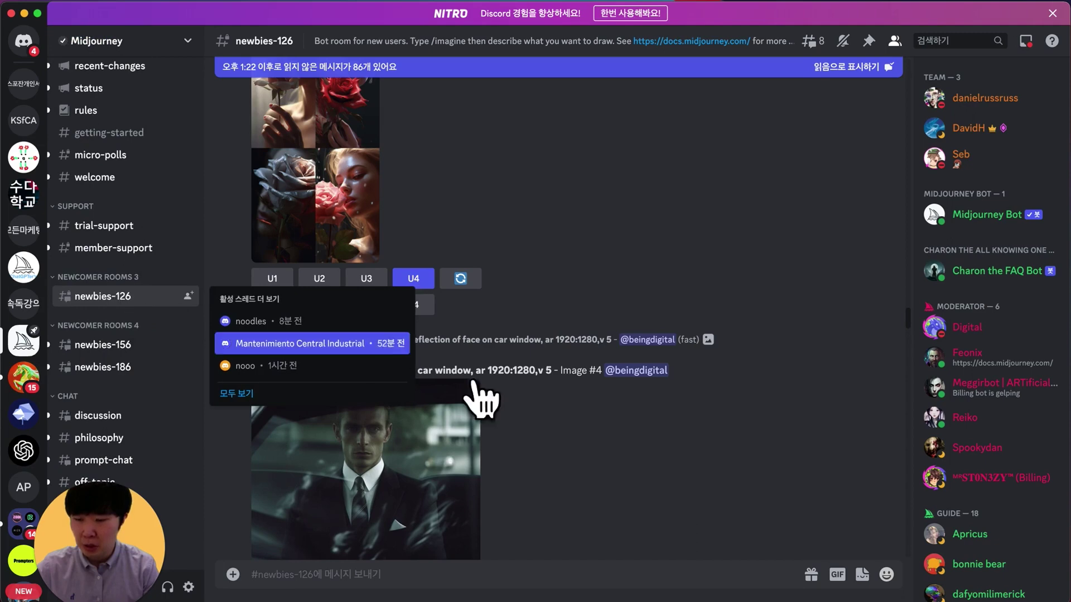
Examine the prompts and generated images that members posted in the newbies-126 channel.
scroll(655, 474, down, 3)
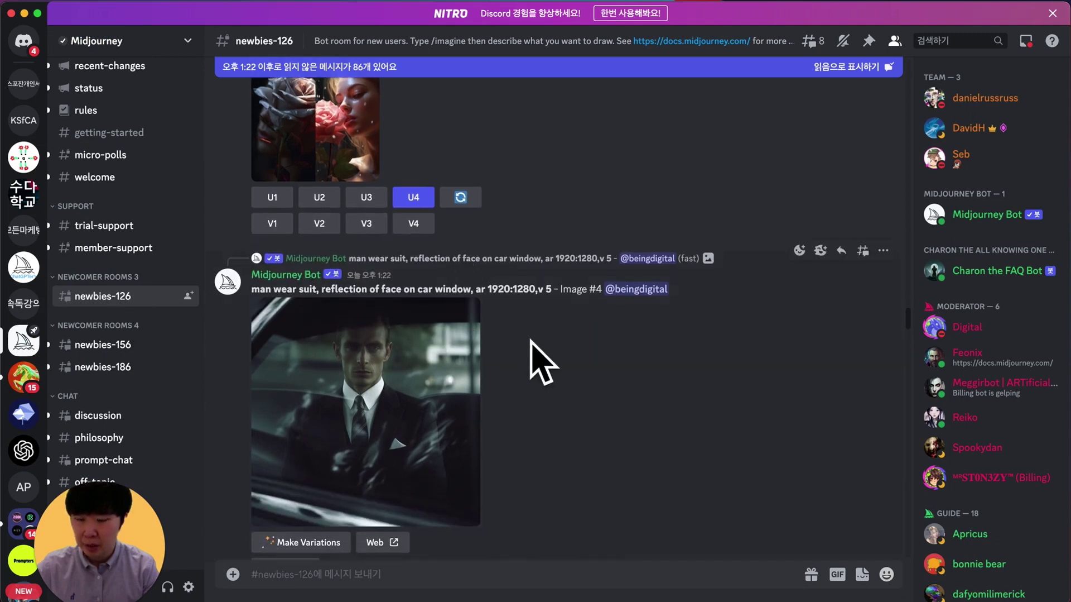
scroll(541, 359, down, 3)
scroll(541, 363, down, 10)
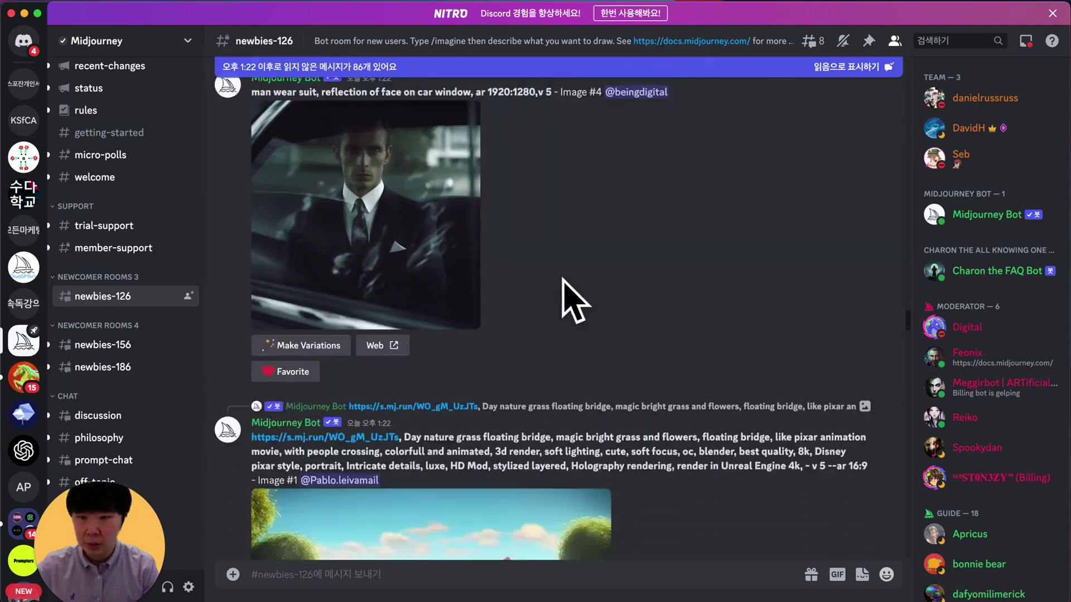
scroll(647, 343, down, 10)
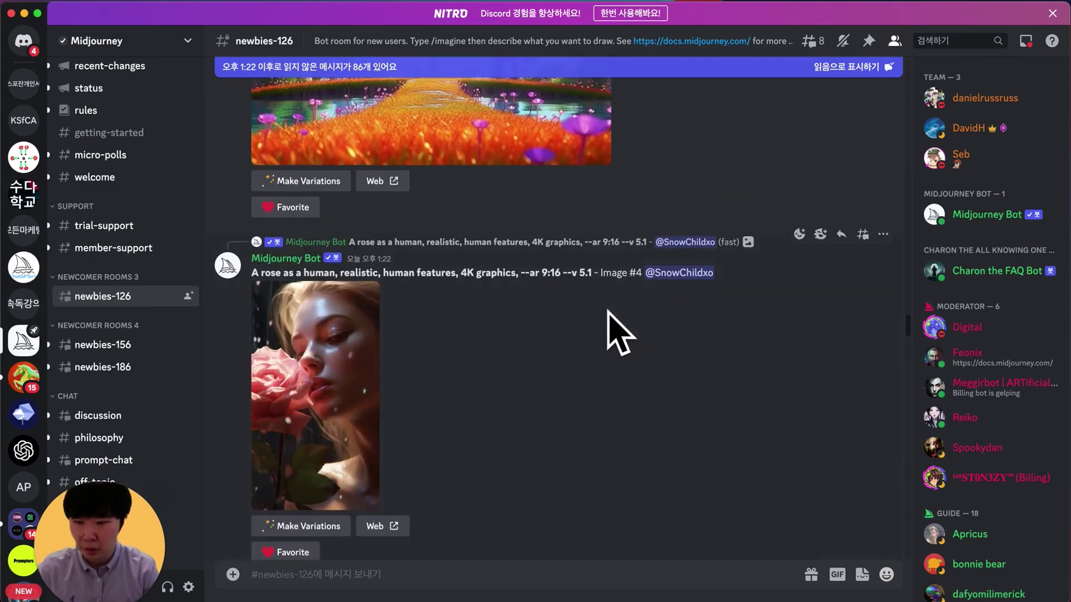
scroll(619, 332, down, 20)
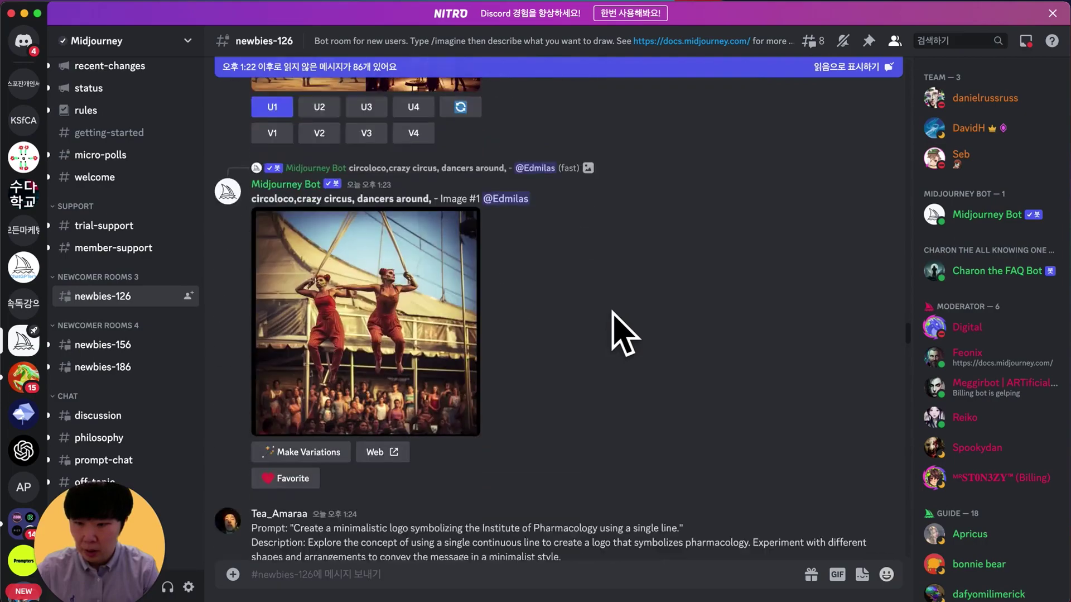
scroll(620, 330, down, 20)
scroll(636, 317, up, 10)
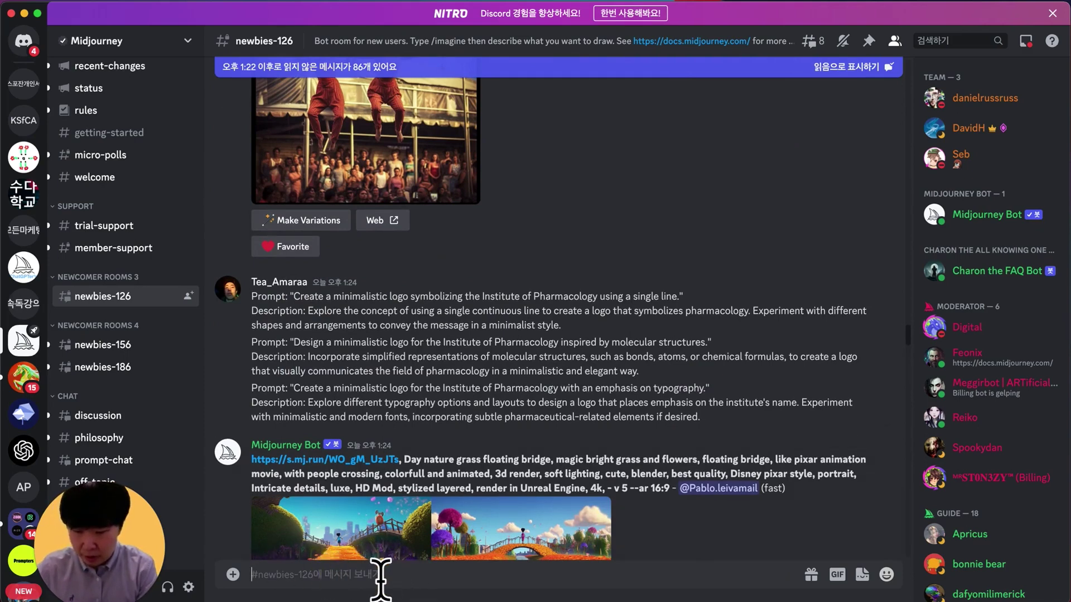
Submit the prompt "delicious cake" with the /imagine command in Midjourney's newbies-126 channel.
text(/)
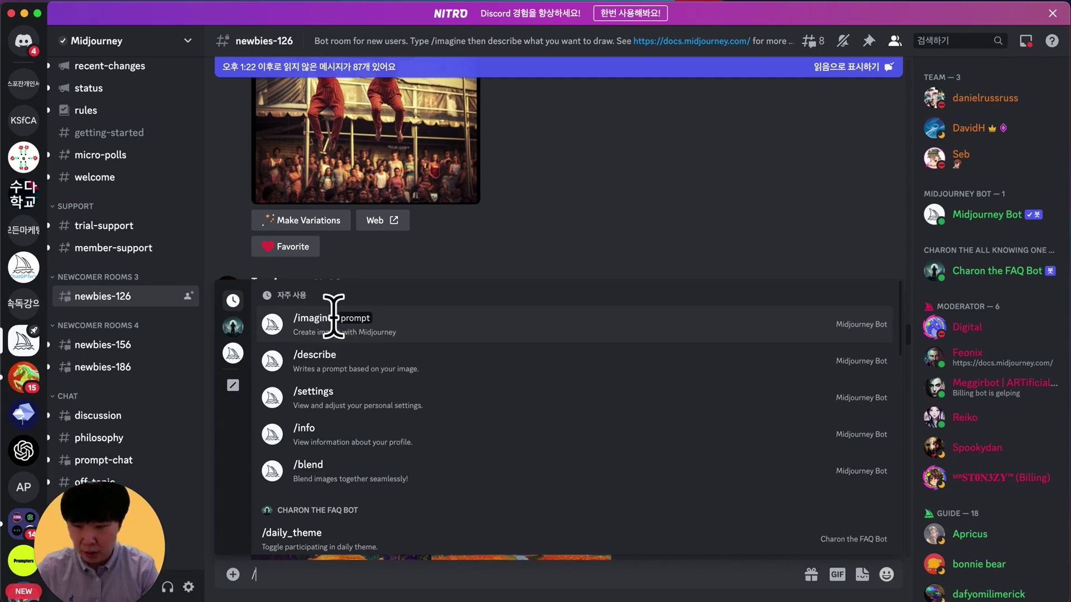
key(Return)
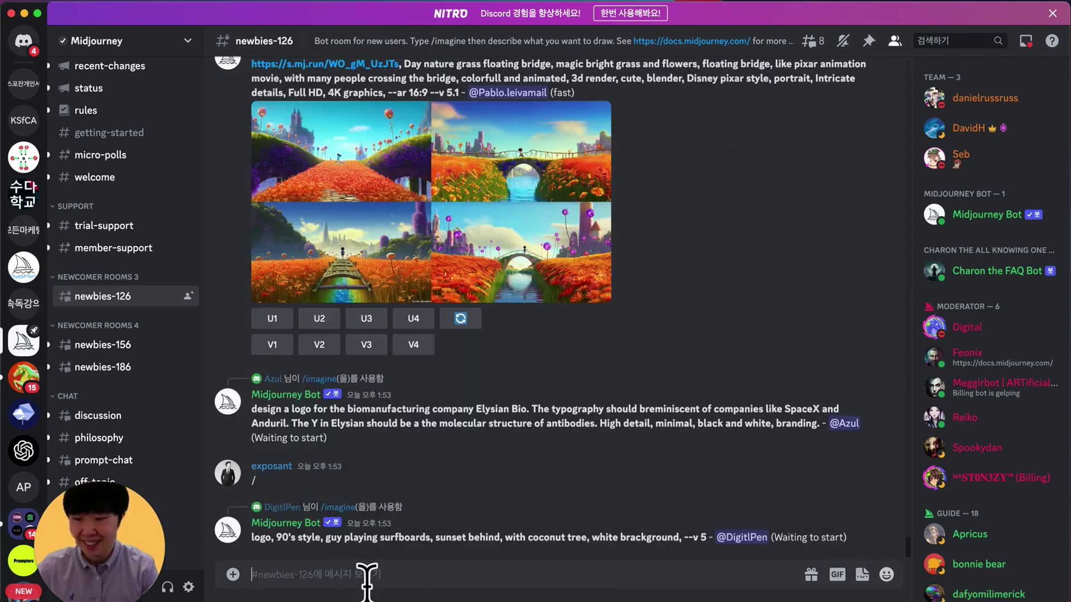
text(/)
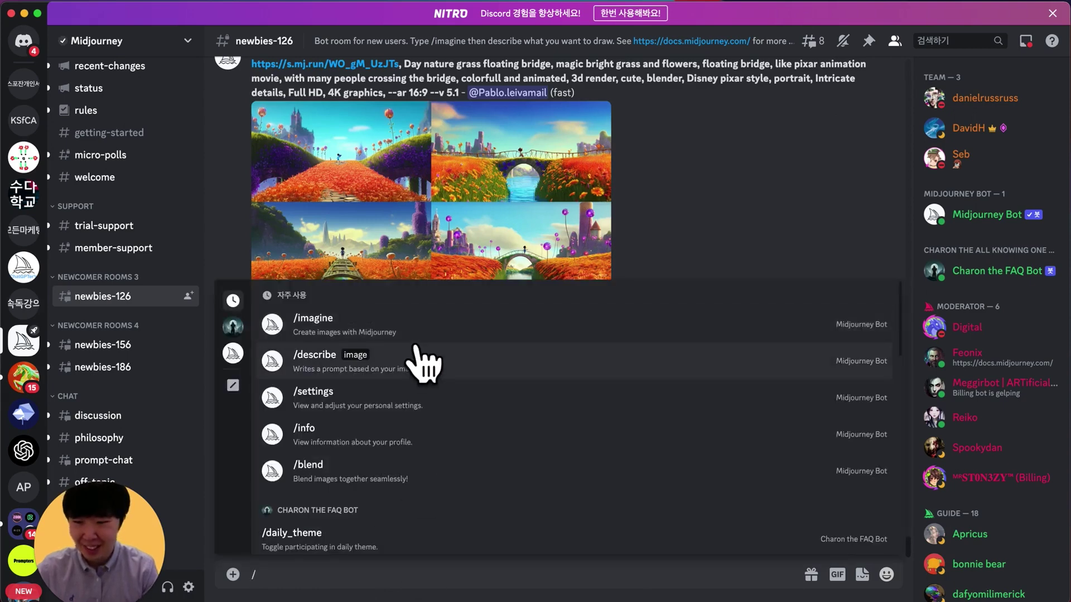
click(405, 330)
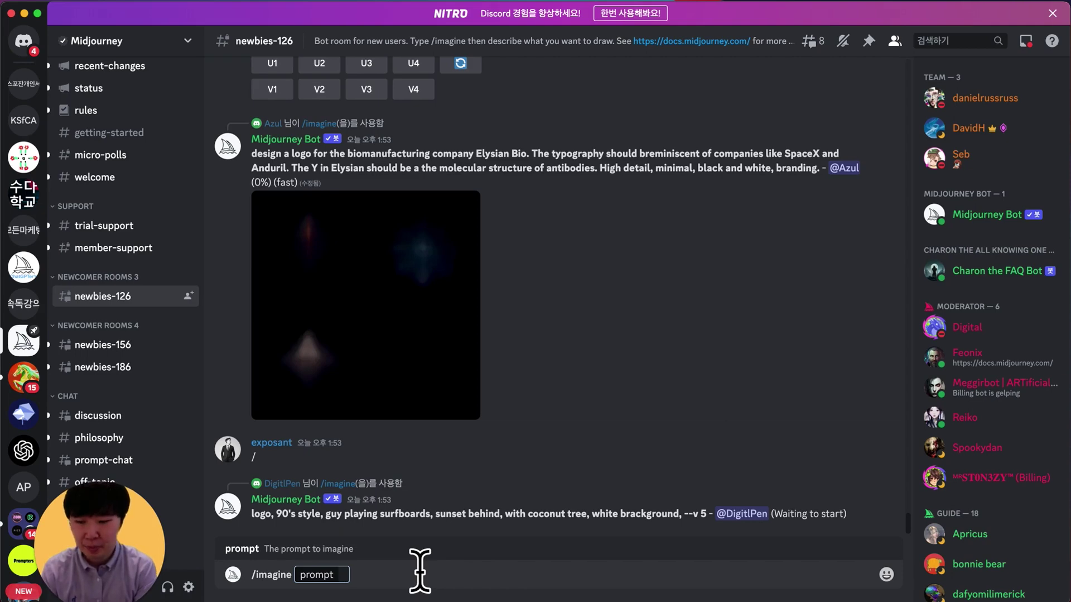
text(de)
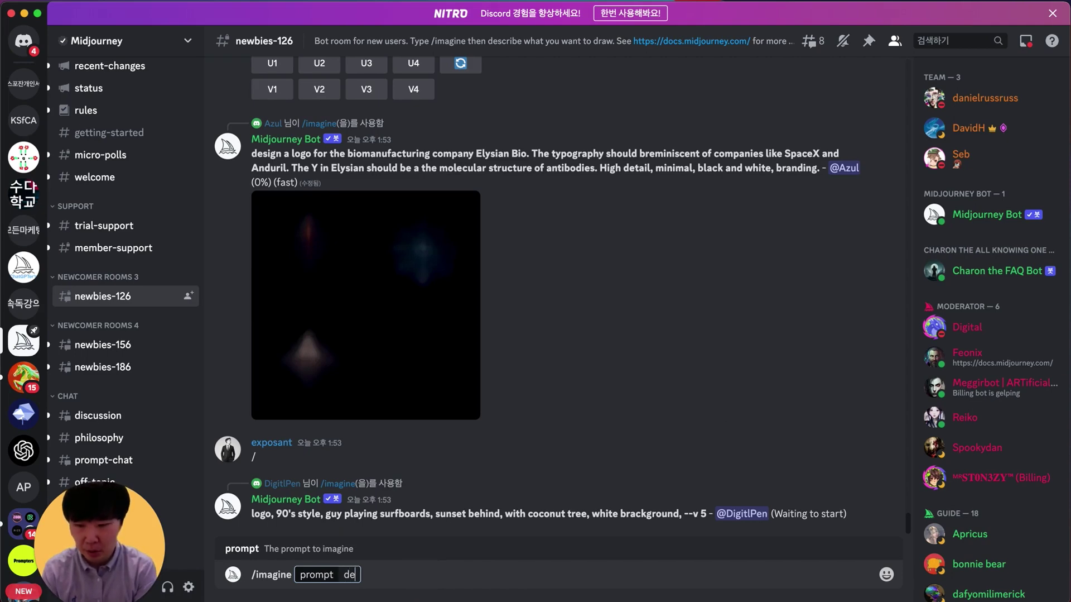
text(licio)
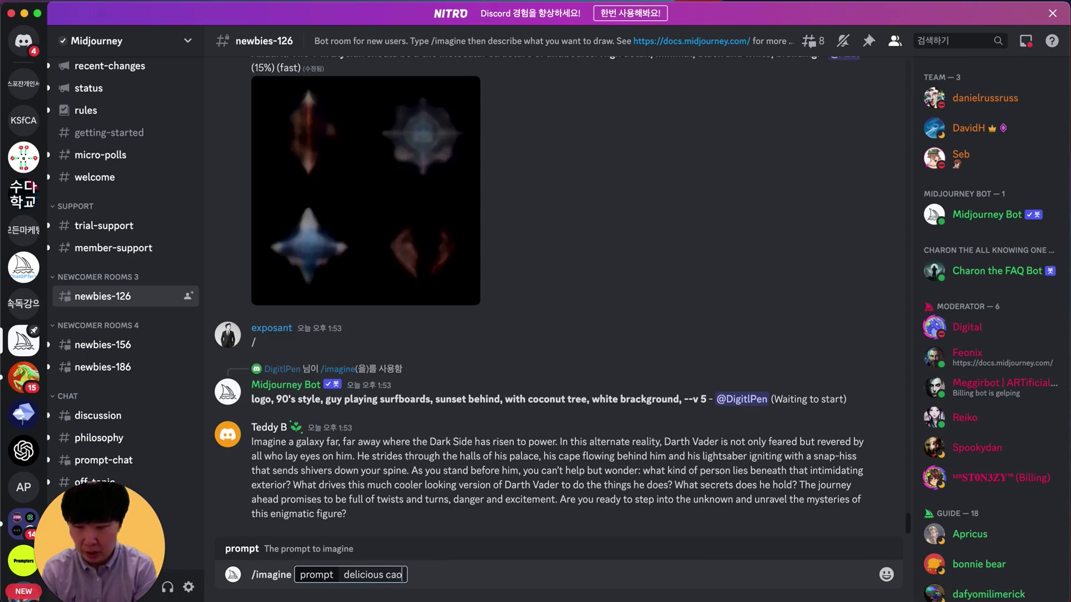
text(us cake)
key(Return)
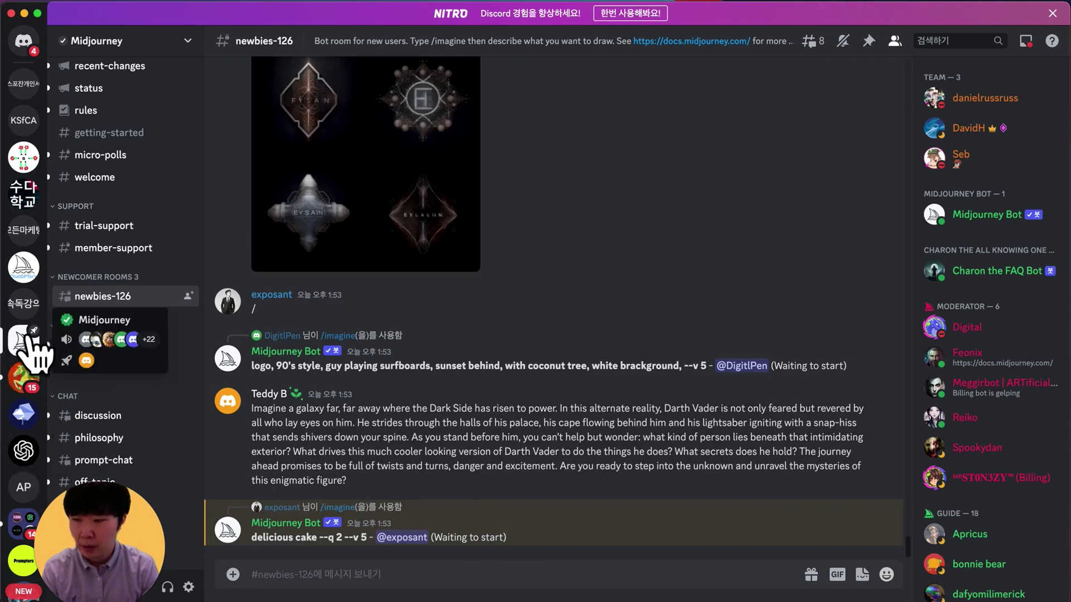
Switch to the Lasco.ai server and submit the prompt "rabbit" with the /gen command in its realistic-vision channel.
click(22, 375)
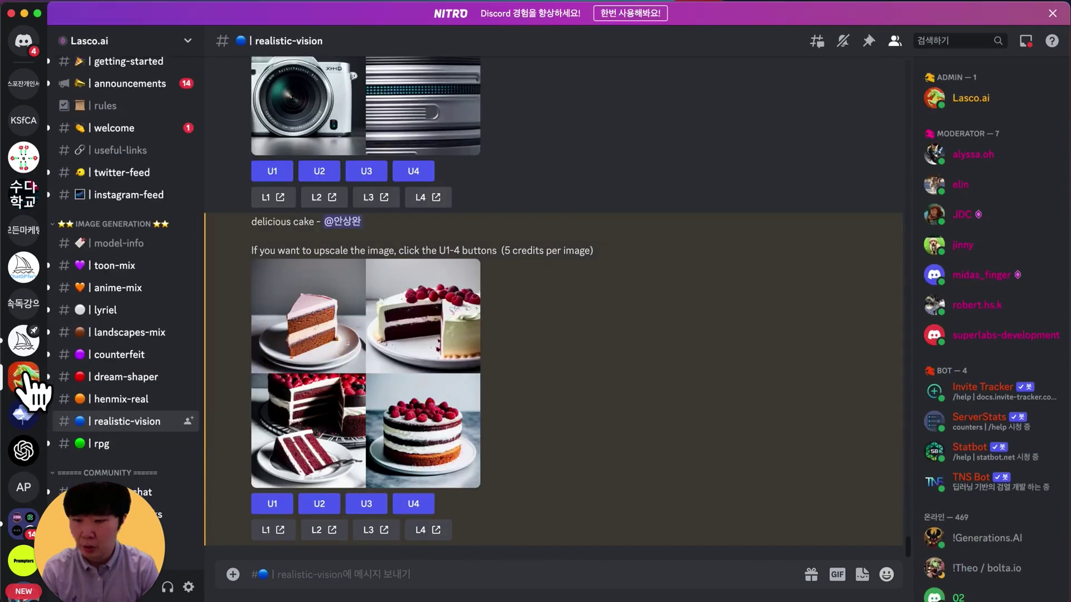
scroll(129, 371, down, 2)
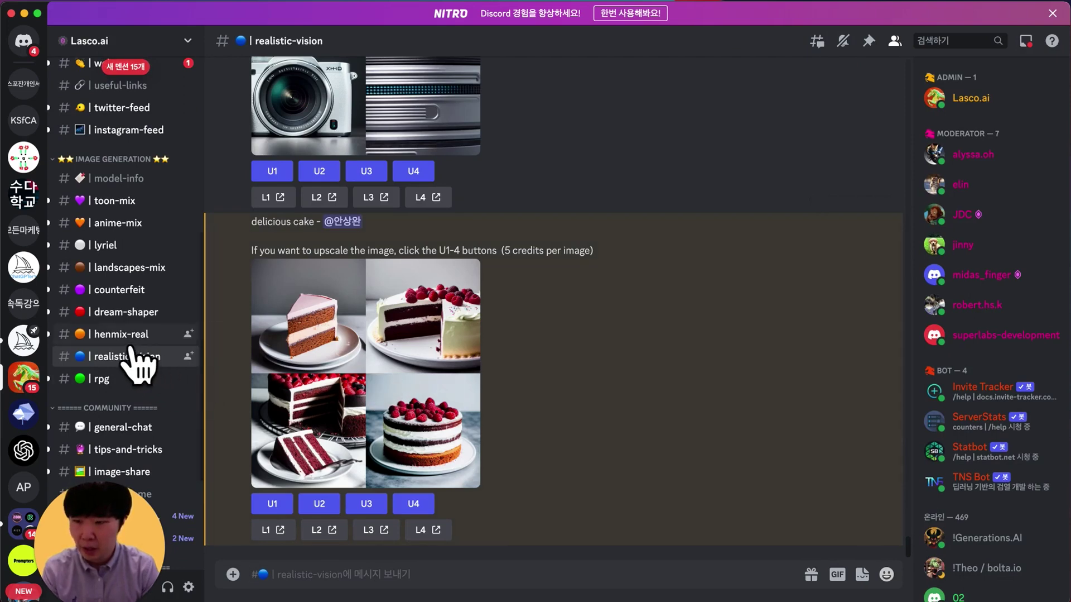
scroll(125, 285, up, 3)
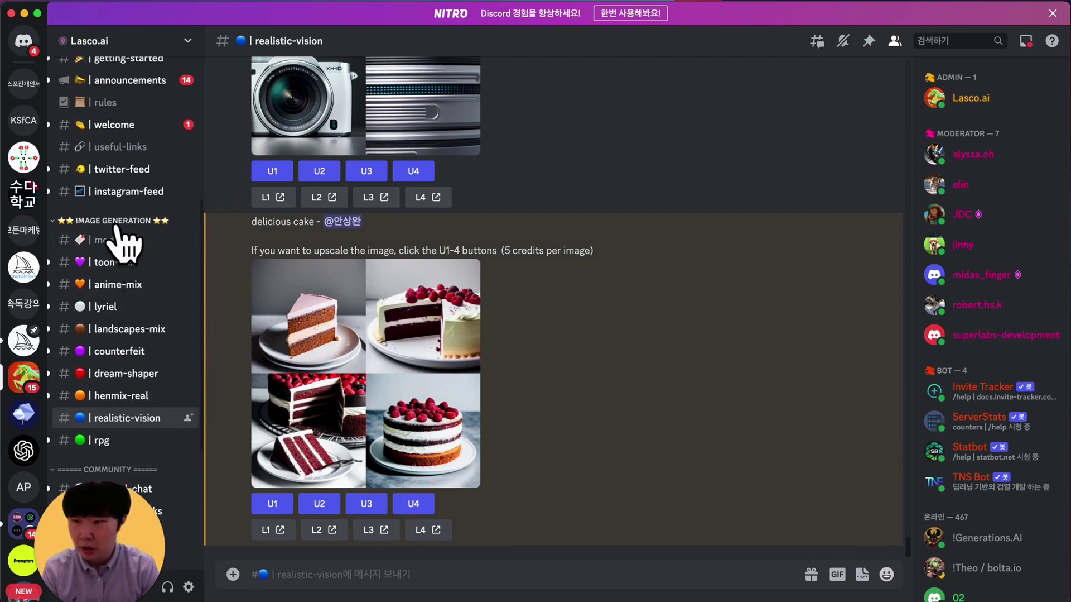
scroll(128, 246, down, 6)
scroll(133, 304, up, 1)
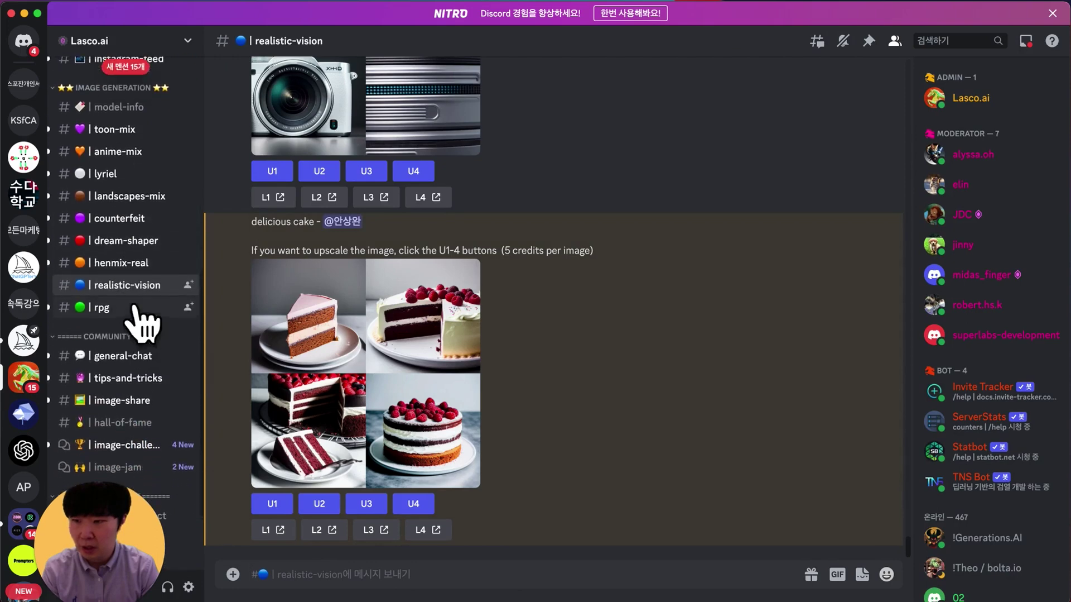
scroll(208, 385, up, 1)
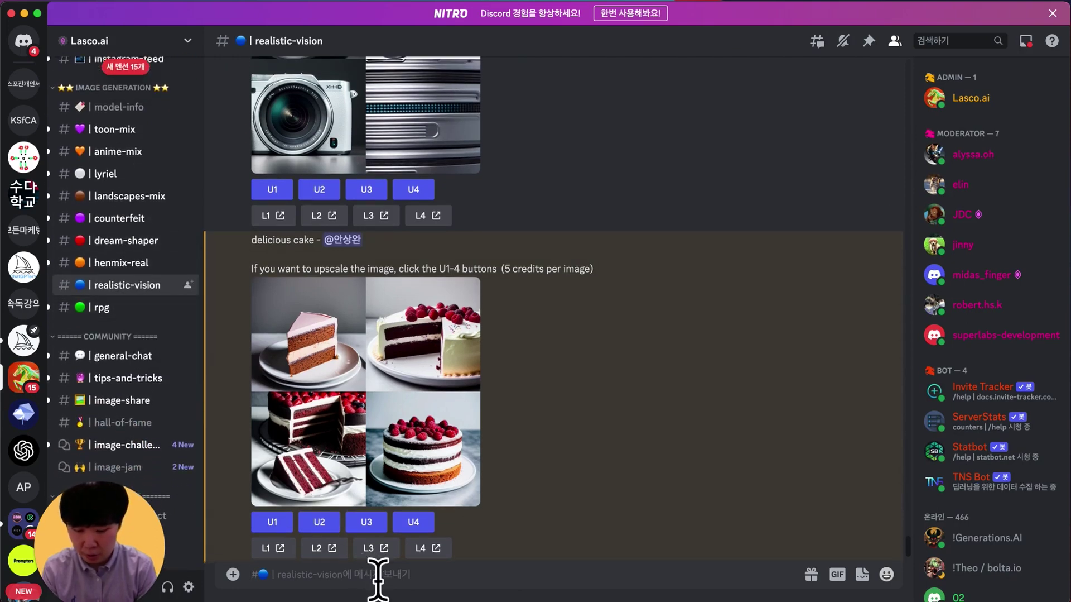
text(/)
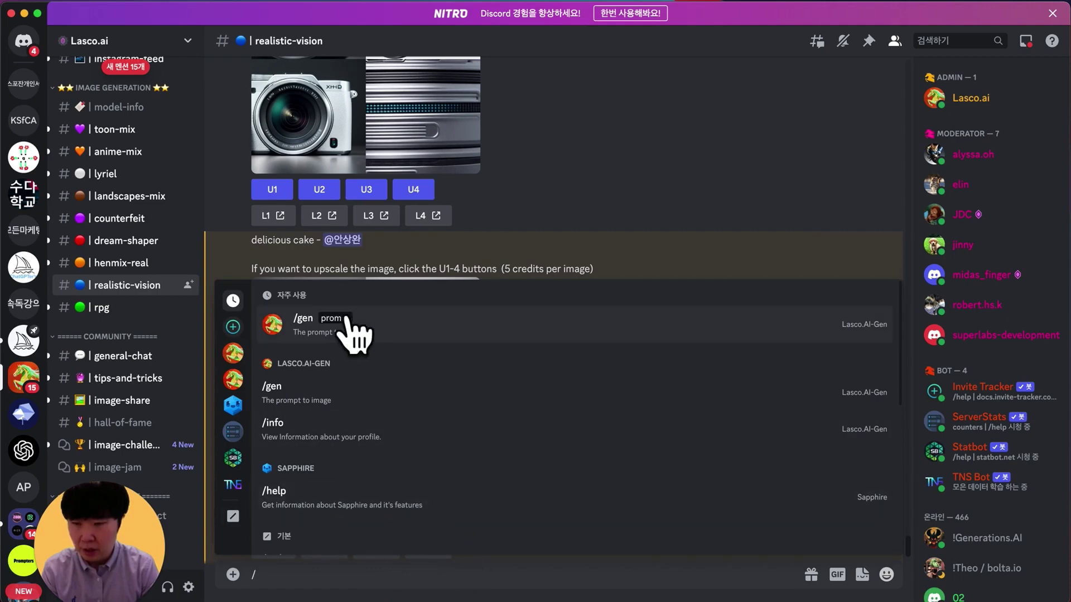
click(394, 342)
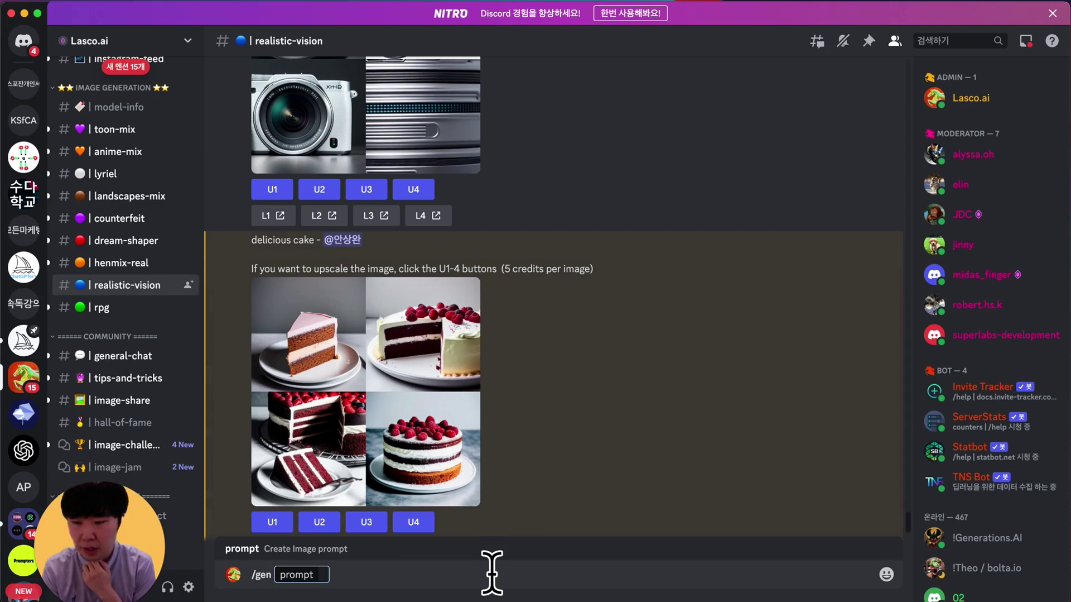
text(rabbi)
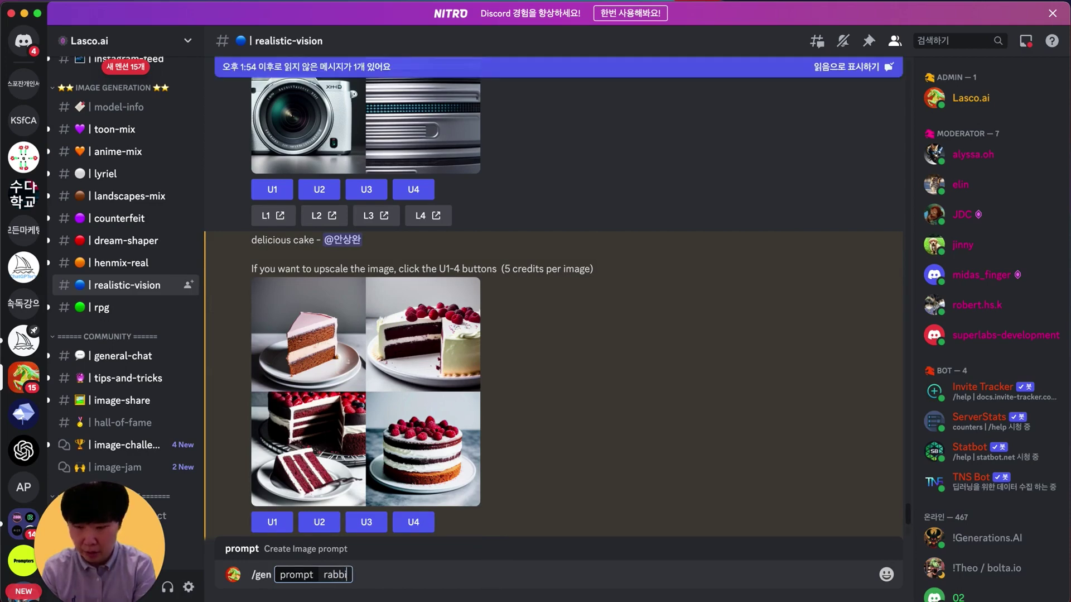
text(t)
key(Return)
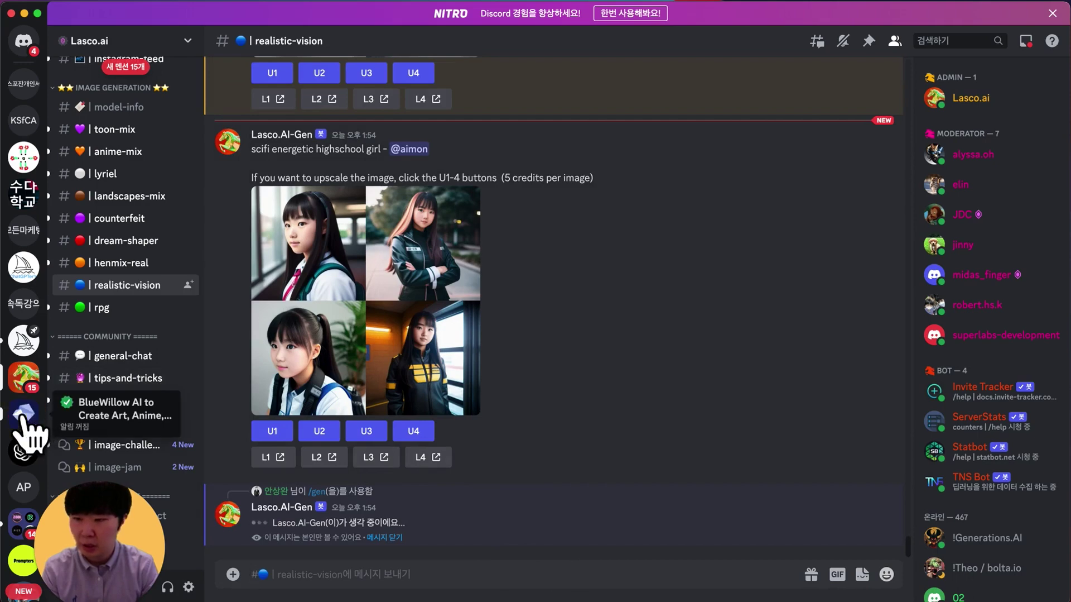
Open the BlueWillow server and look through the prompts and generated images in its rookie-1 channel.
click(24, 416)
scroll(550, 421, down, 9)
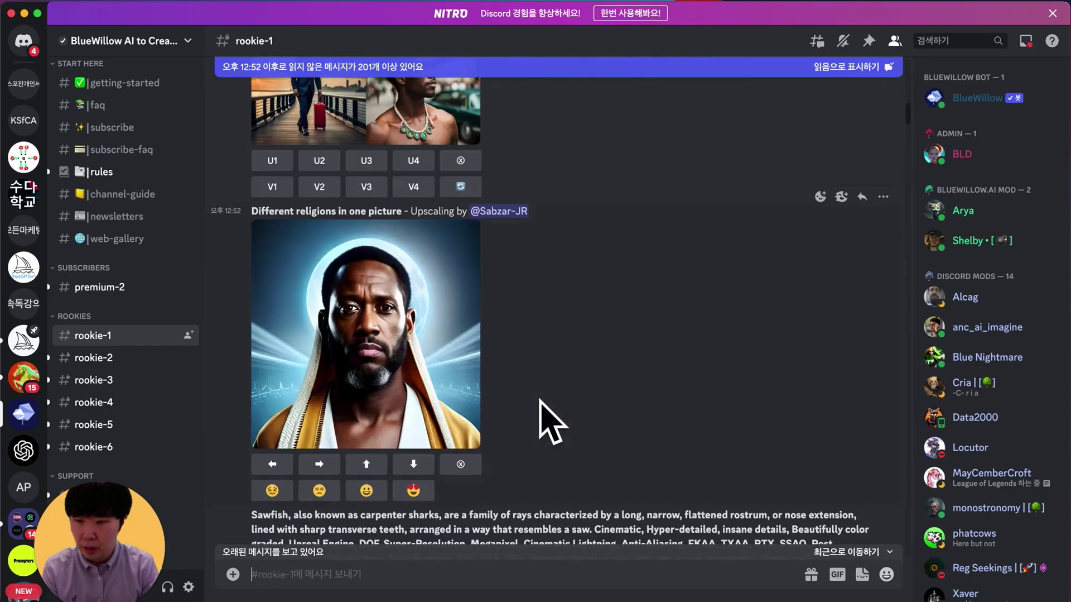
scroll(549, 425, down, 10)
scroll(556, 422, down, 5)
scroll(557, 423, down, 8)
scroll(550, 401, down, 10)
scroll(558, 435, down, 3)
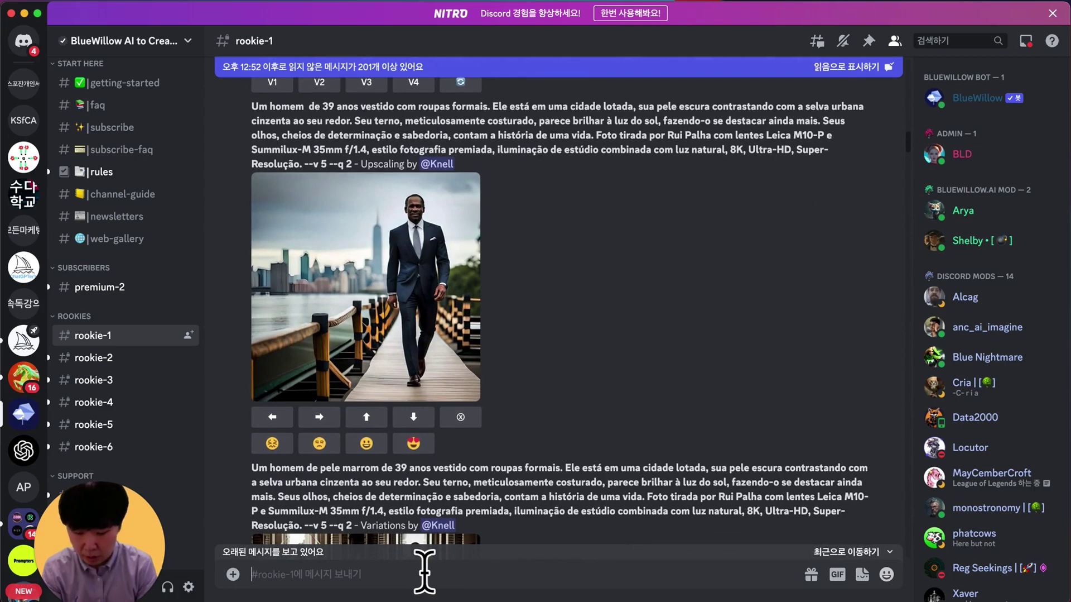
Submit the prompt "delicious cake" with BlueWillow's /imagine command in the rookie-1 channel.
click(424, 571)
text(/)
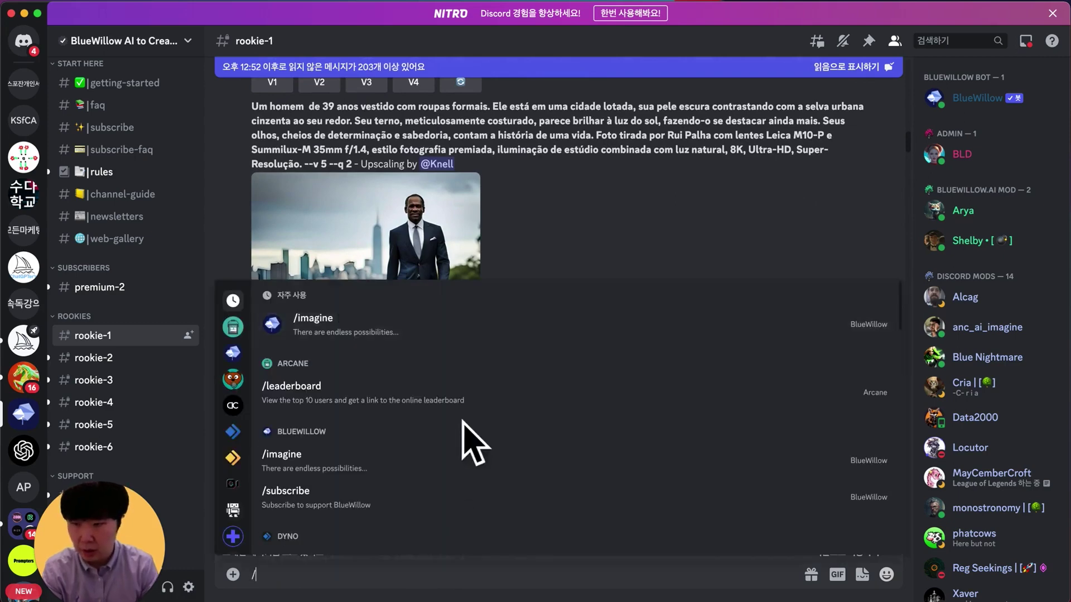
click(410, 330)
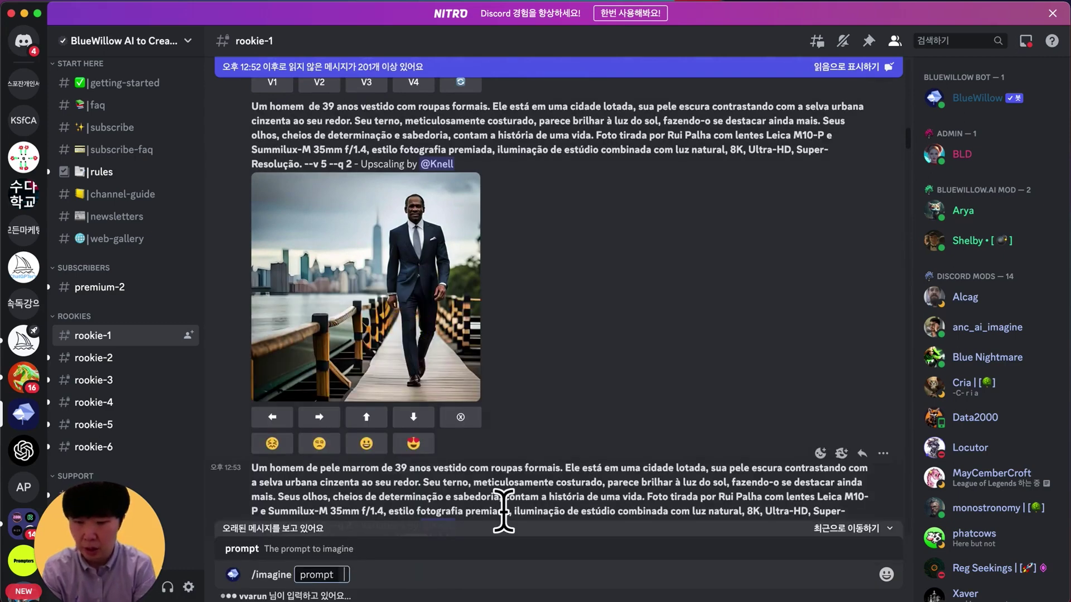
text(delicious cake)
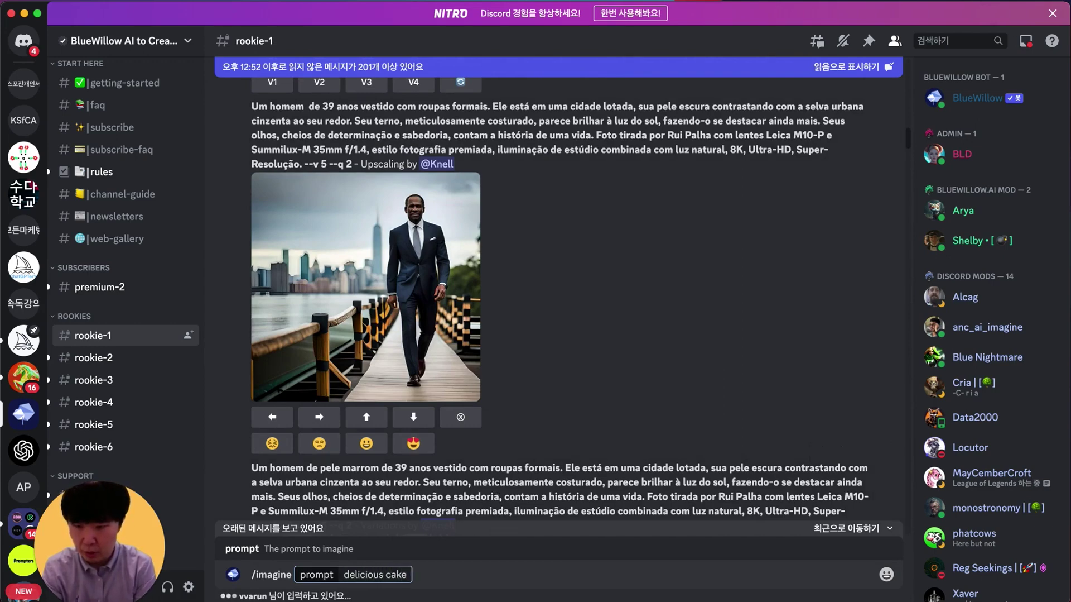
key(Return)
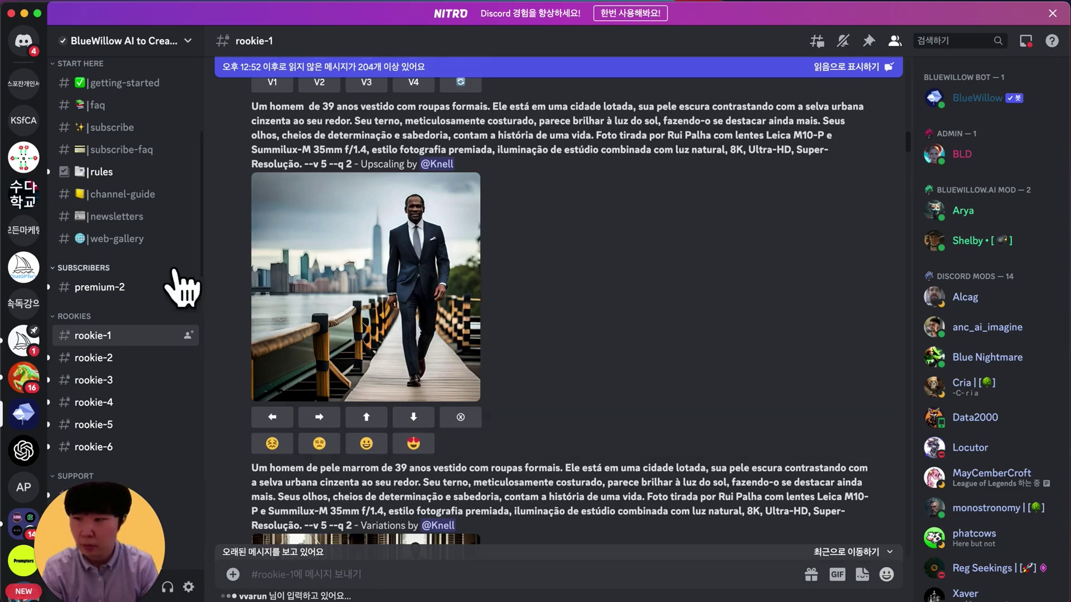
Return to the Midjourney server and view the generated cake image grid enlarged, closing it again.
click(22, 341)
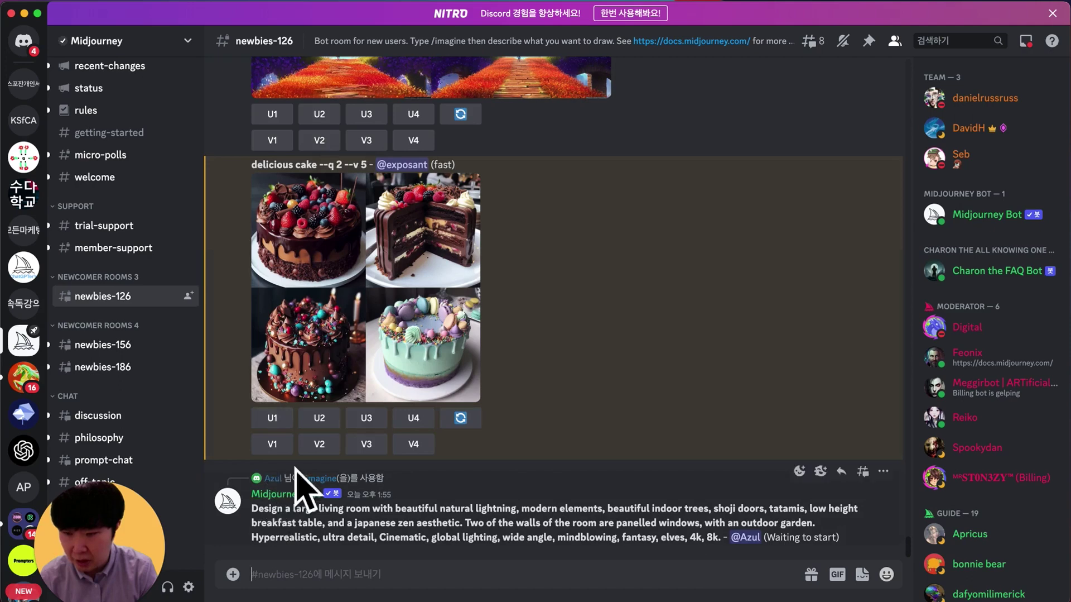
scroll(358, 425, up, 1)
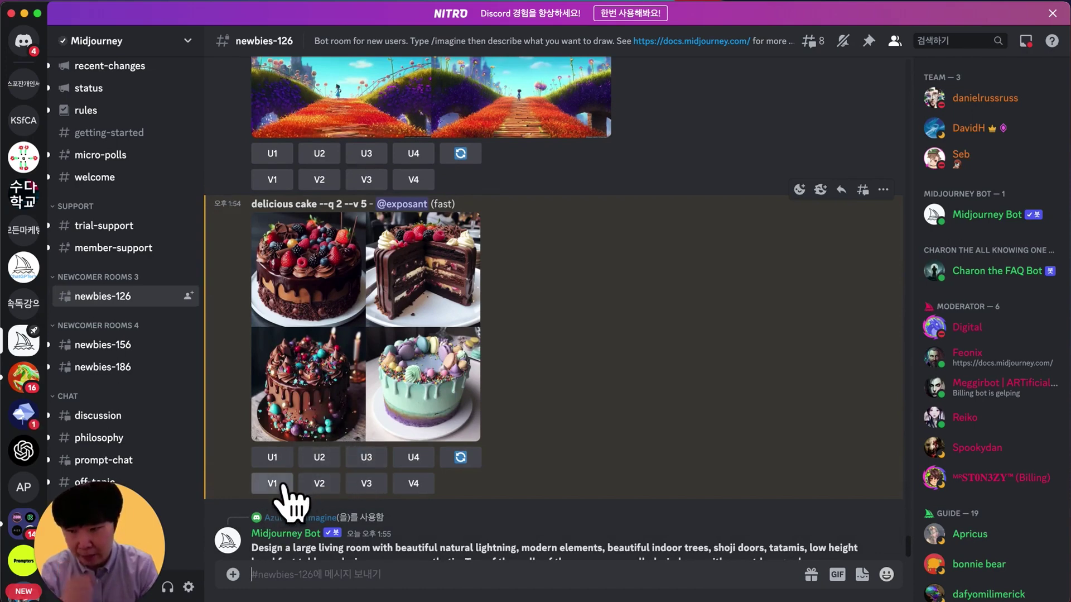
scroll(441, 435, up, 1)
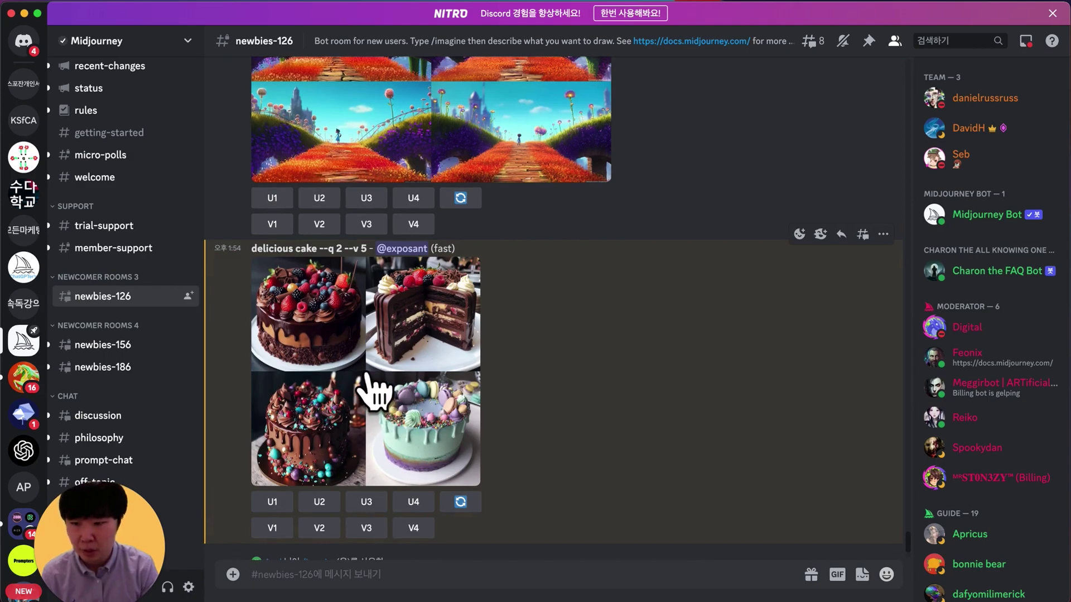
click(375, 391)
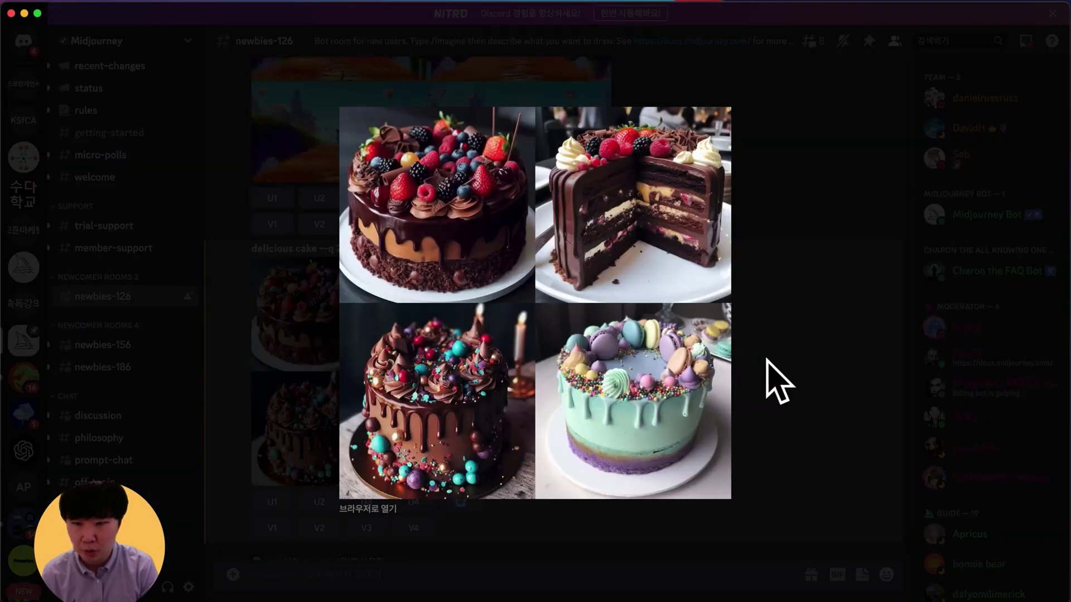
click(777, 377)
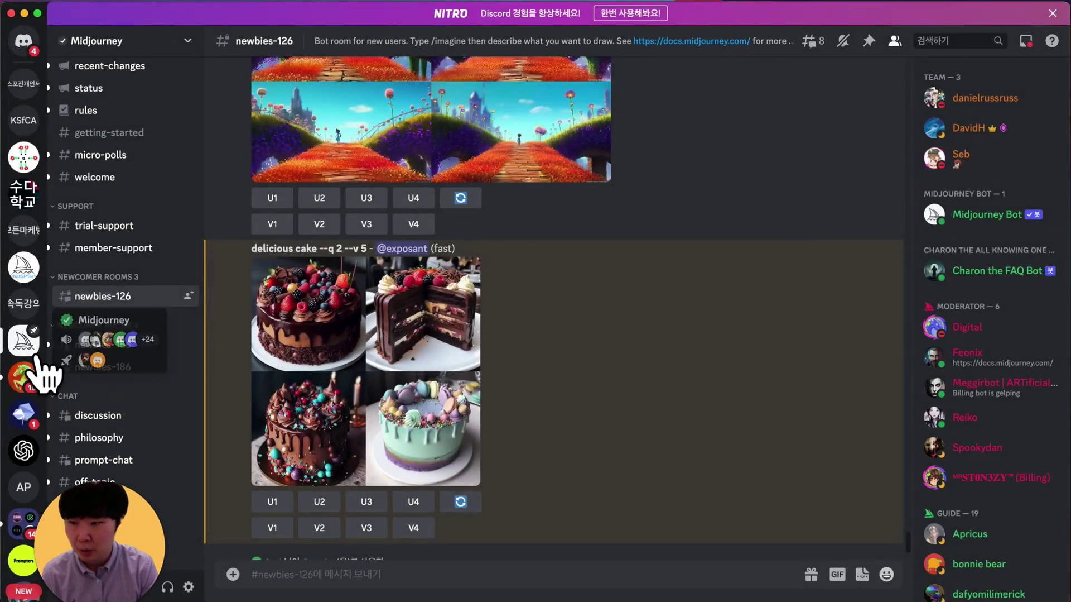
Switch to the Lasco.ai server and view the generated rabbit images enlarged, closing them again.
click(23, 379)
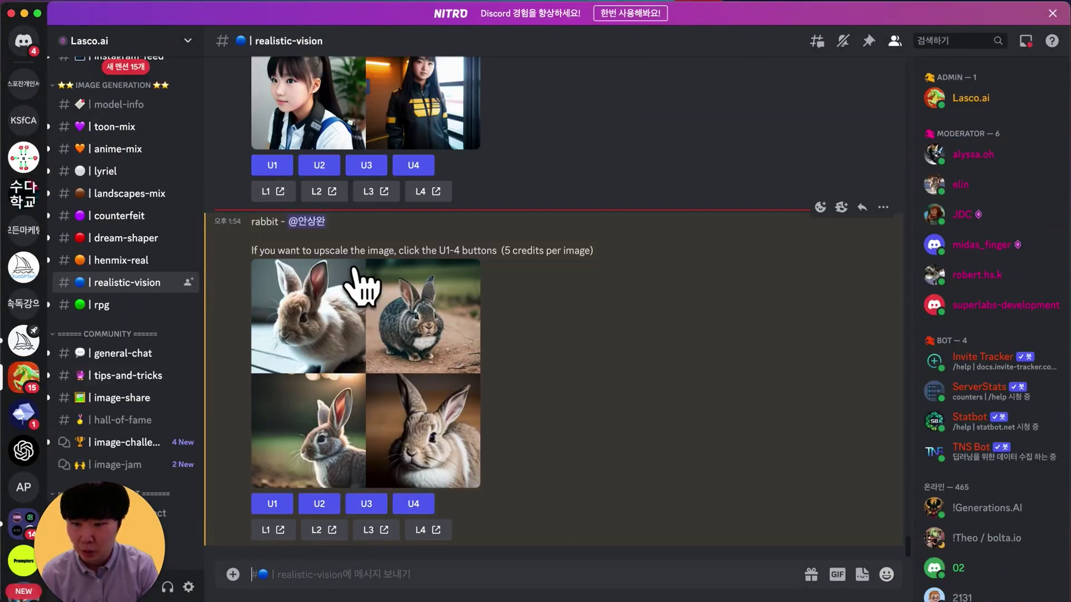
click(376, 366)
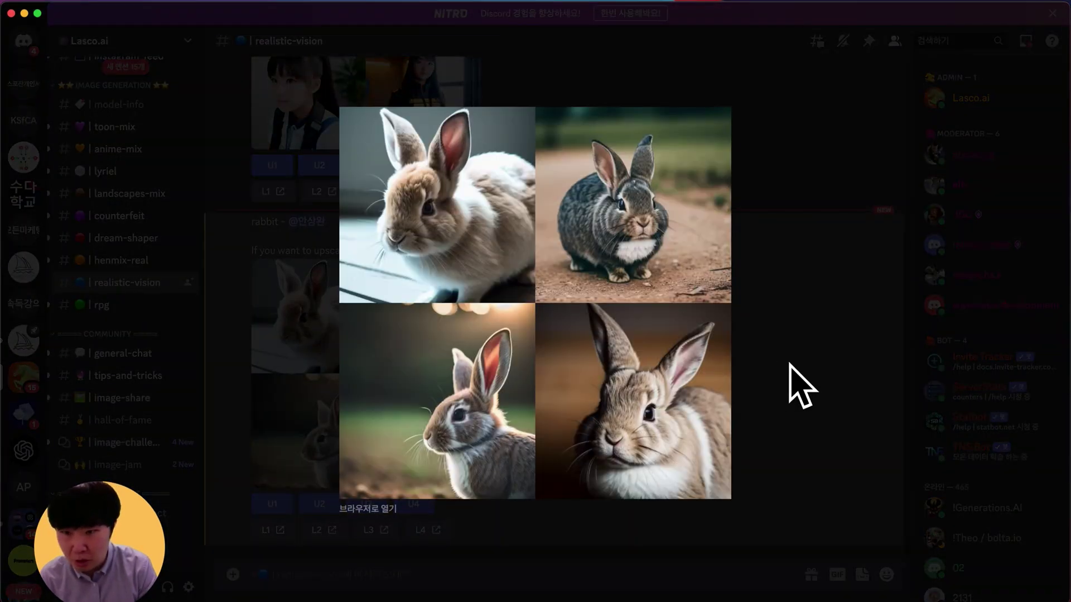
click(785, 362)
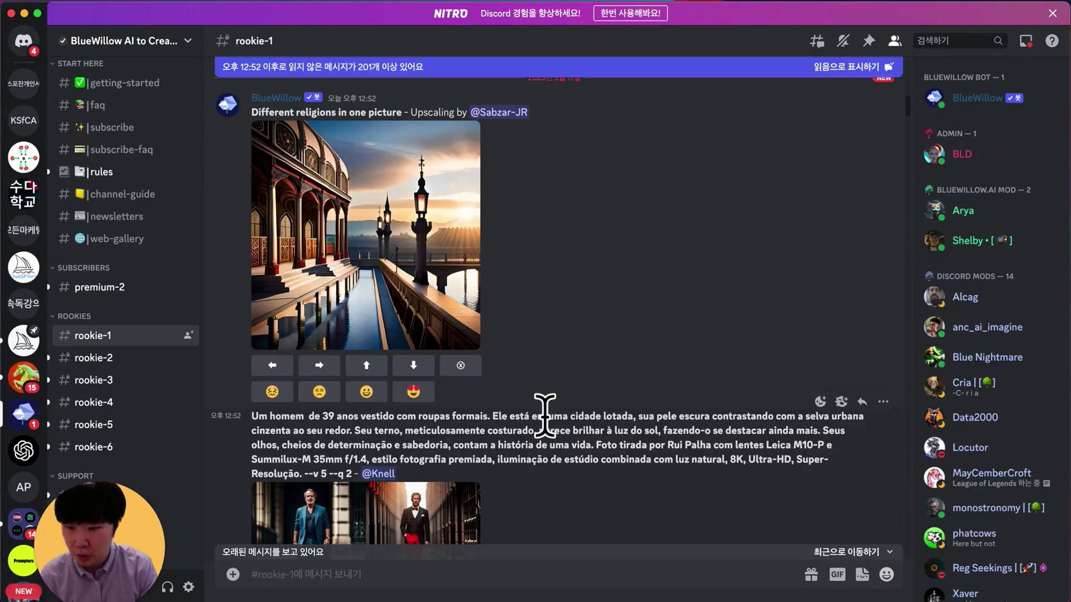
Jump to the latest messages in BlueWillow's rookie-1 channel and find the generated "delicious cake" images.
scroll(569, 441, up, 15)
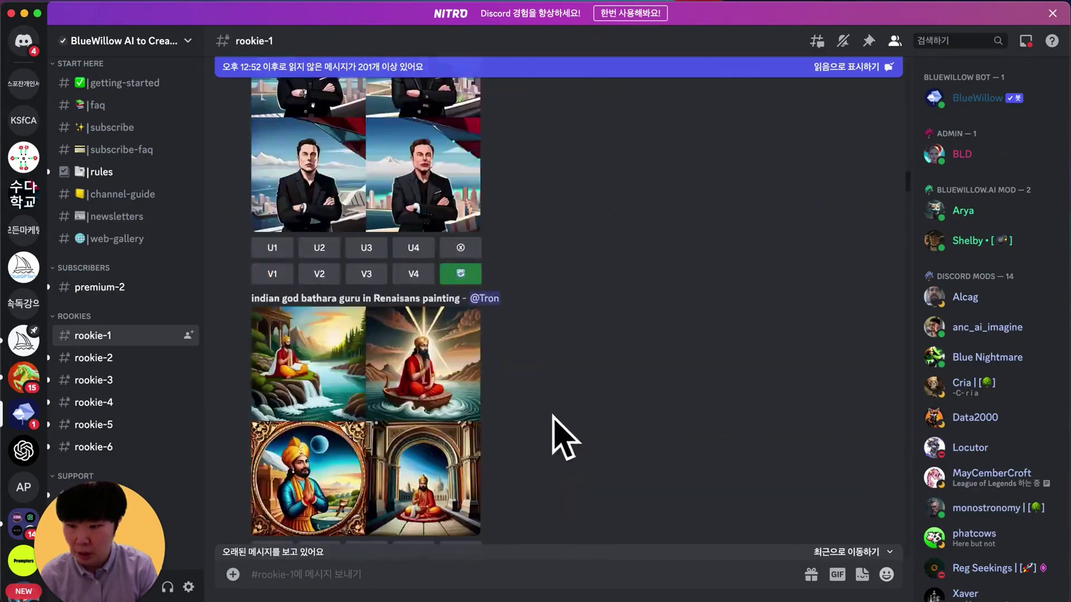
scroll(553, 414, up, 15)
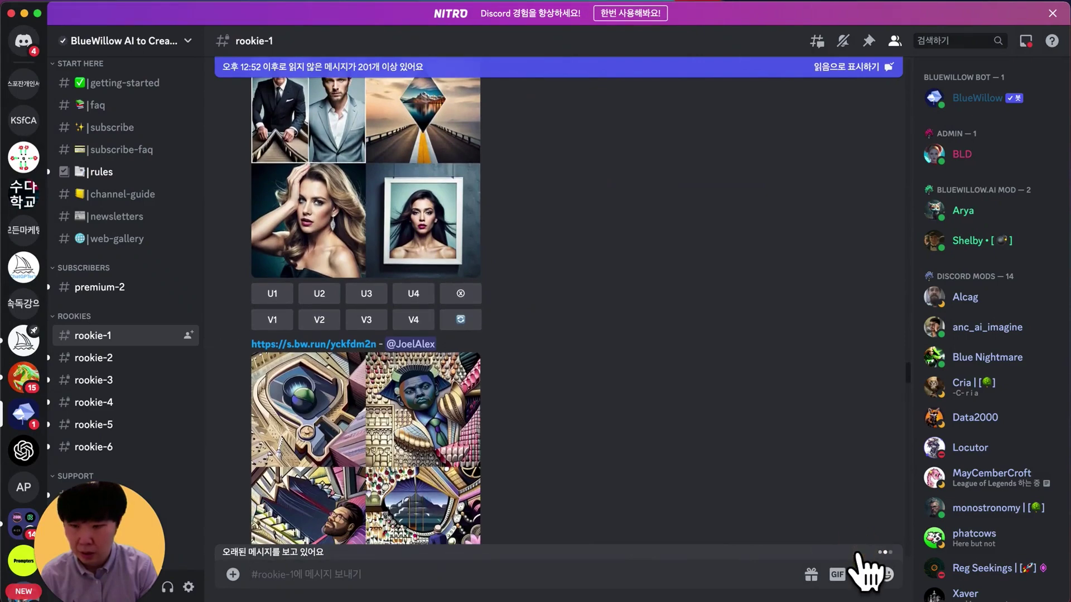
click(867, 551)
scroll(714, 460, up, 15)
scroll(720, 480, down, 2)
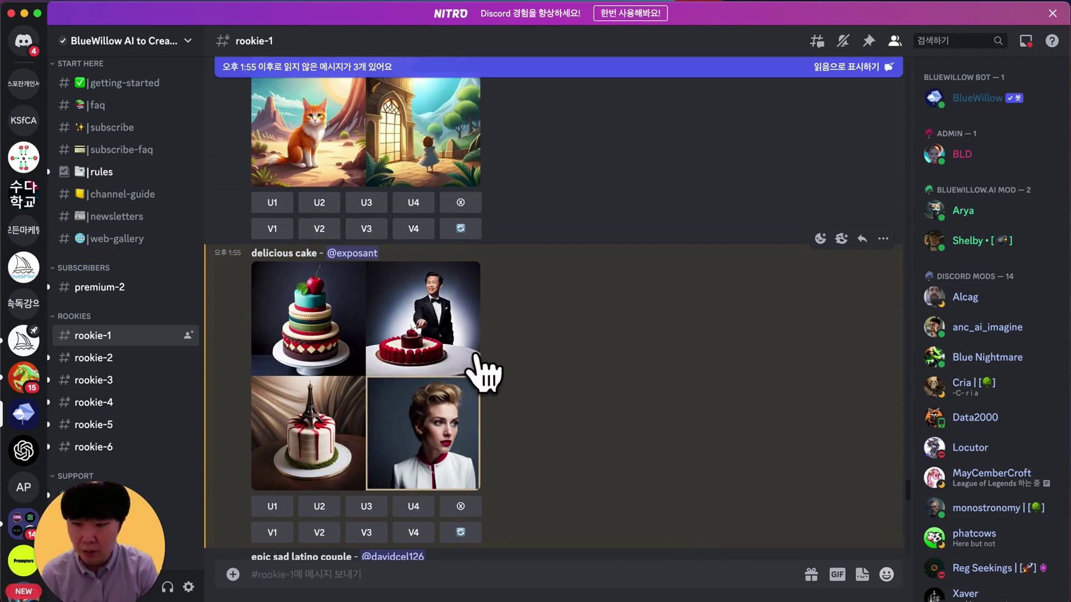
Switch back to the presentation and advance to the slide on making image prompts based on the fairy tale content.
key(ctrl+Left)
key(ctrl+Left)
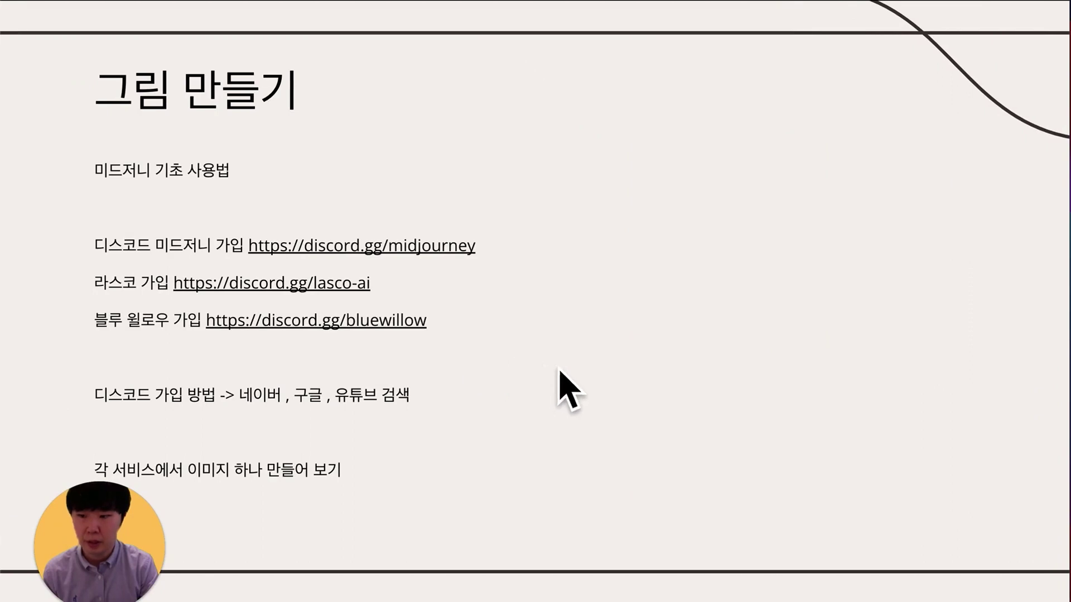
click(685, 313)
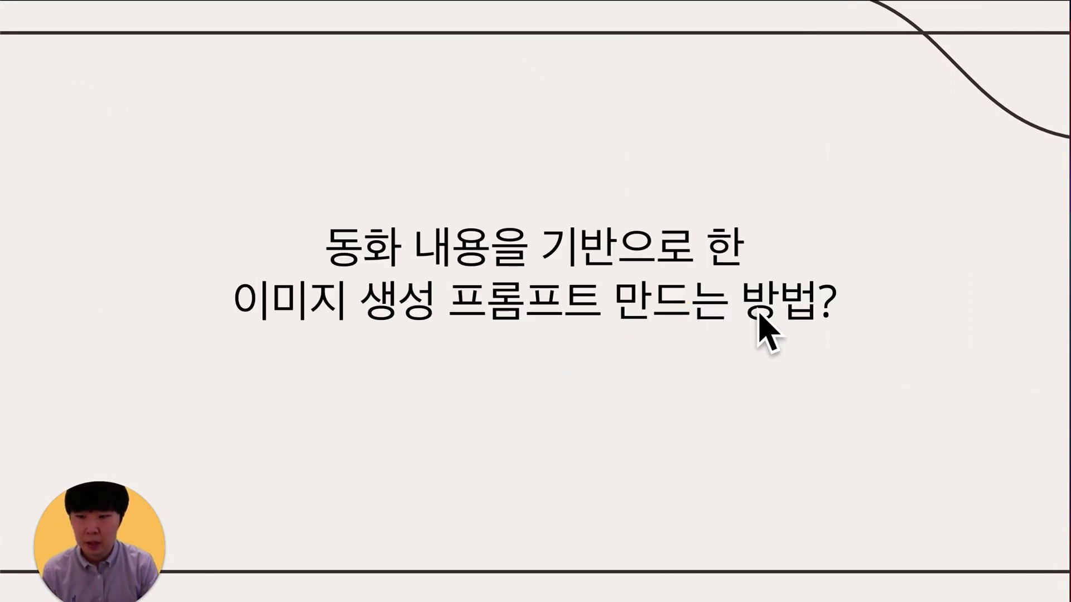